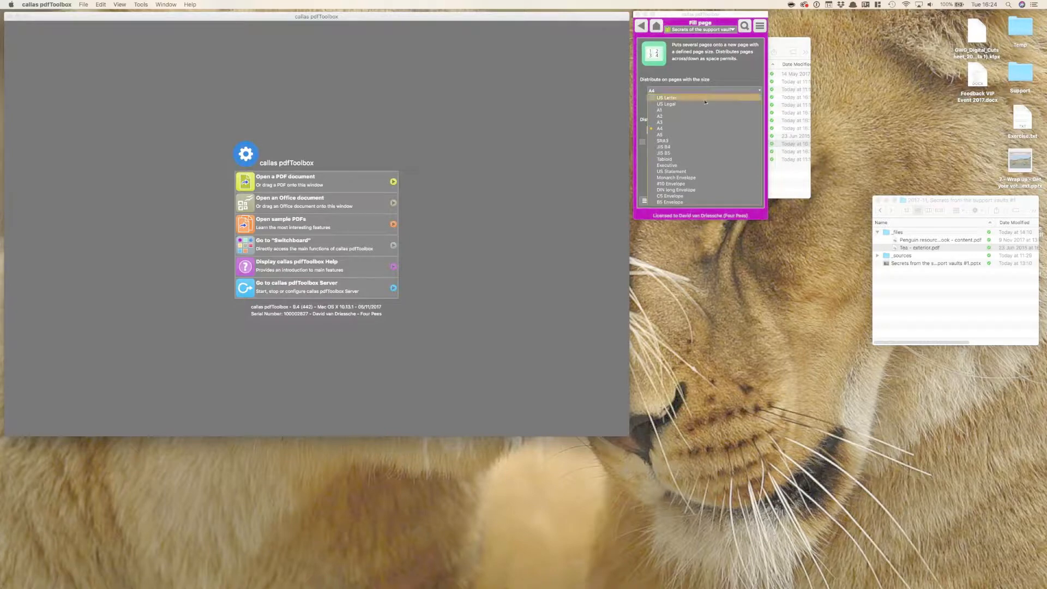
Review the list of page sizes offered for distributing pages in the Fill page action.
click(713, 77)
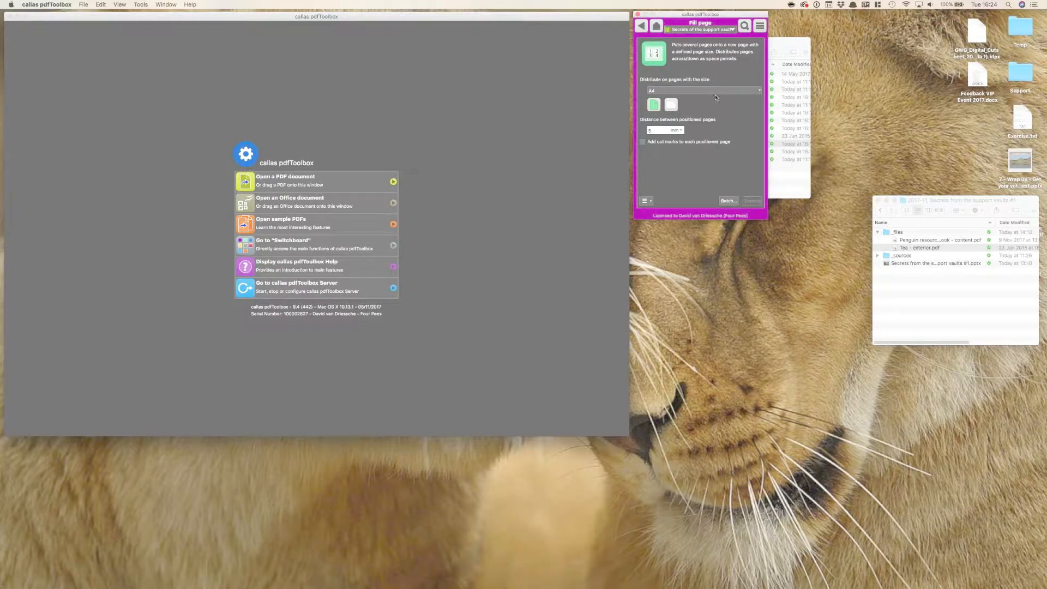
click(714, 91)
click(699, 81)
Open the page size definition file with the Fill page action's Manage sheet sizes option.
click(647, 201)
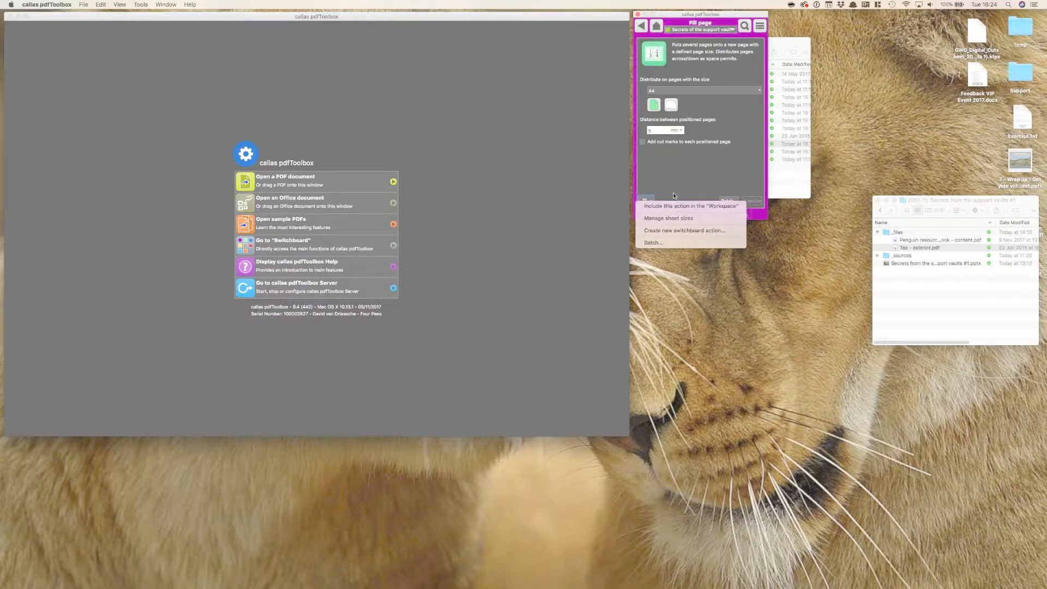
click(633, 194)
click(645, 200)
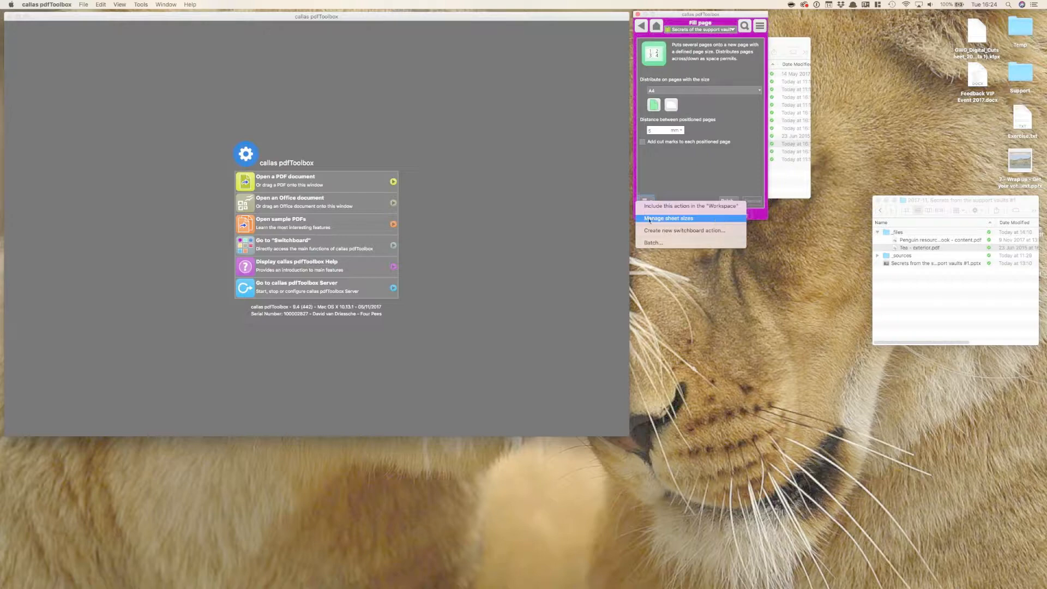
click(724, 219)
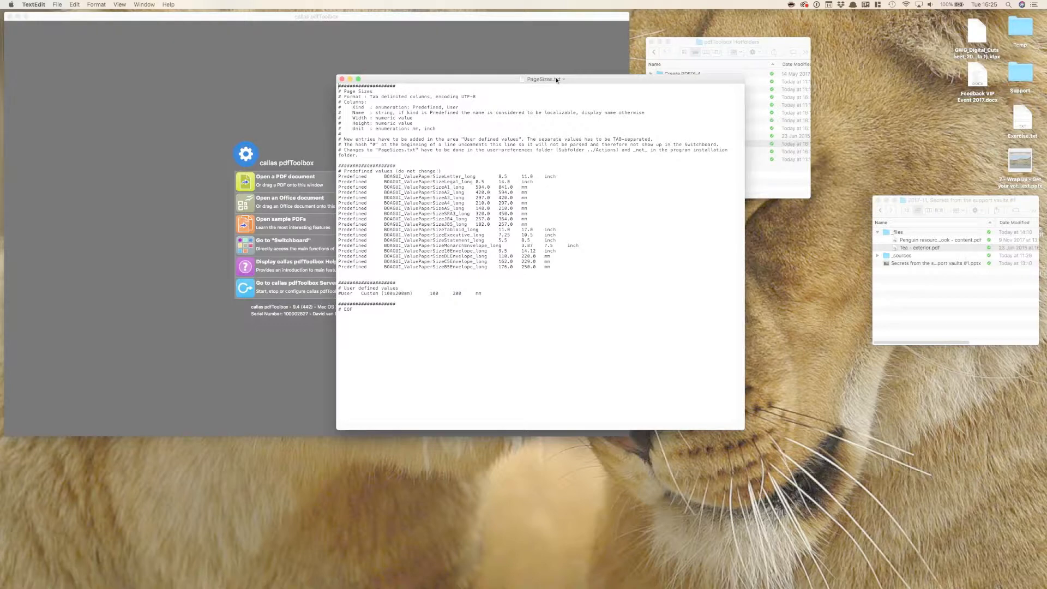
Inspect the folder path of PageSizes.txt and bring the file back up with Manage sheet sizes.
super+click(556, 80)
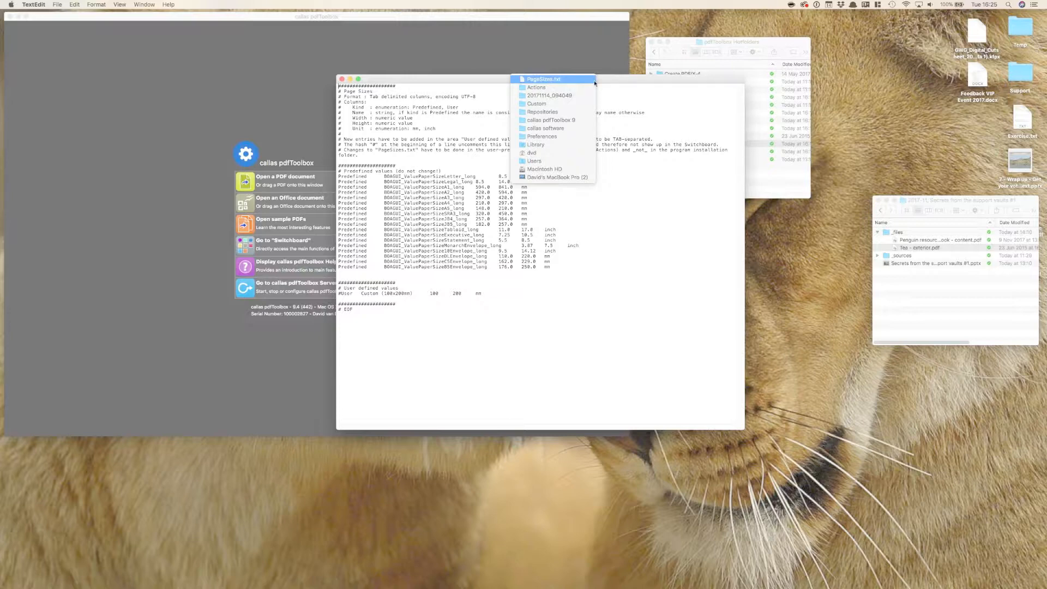
click(580, 50)
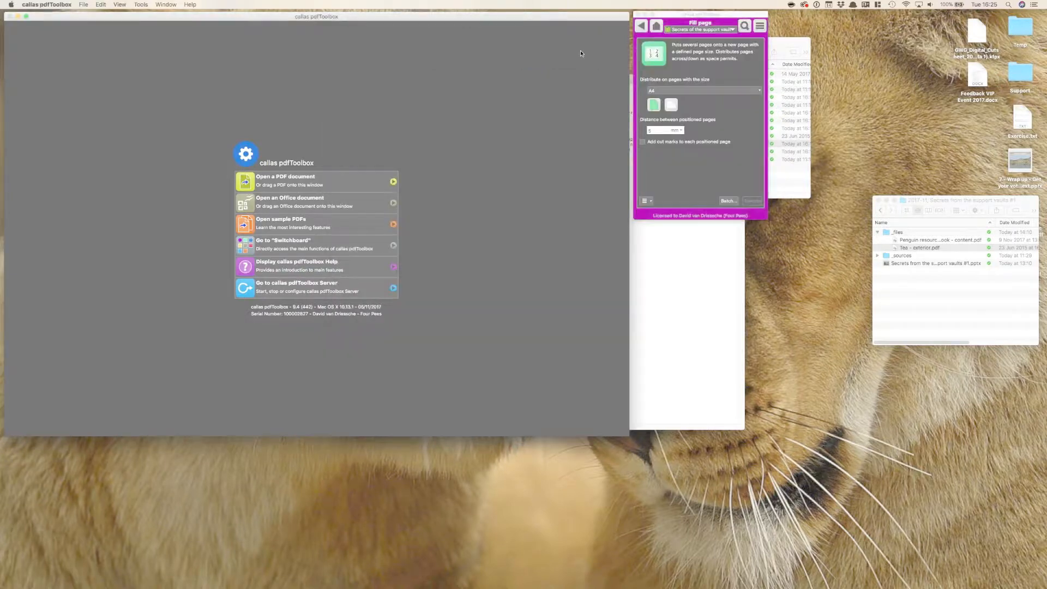
click(645, 200)
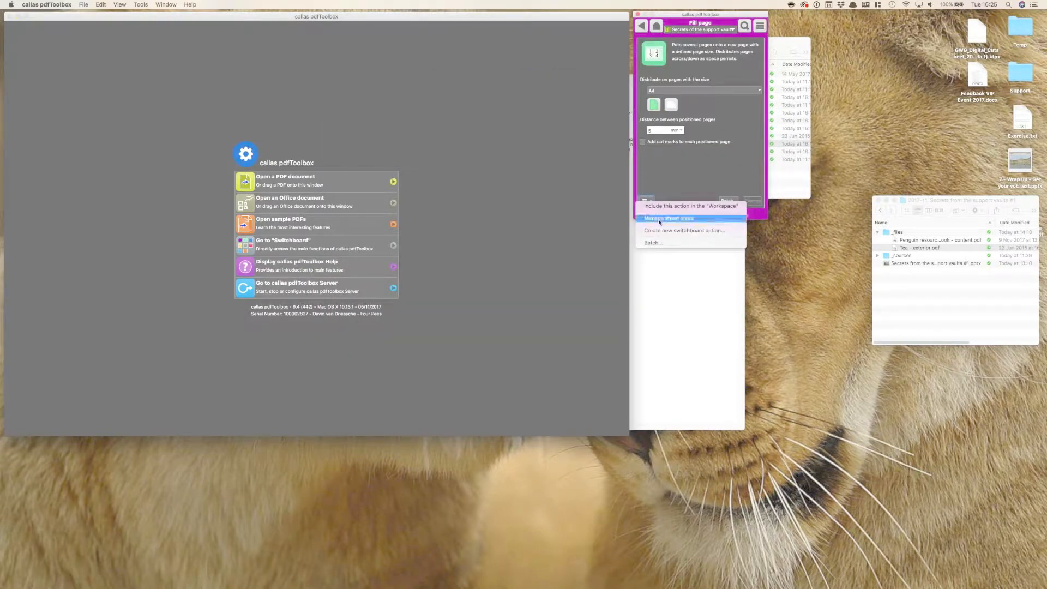
click(659, 219)
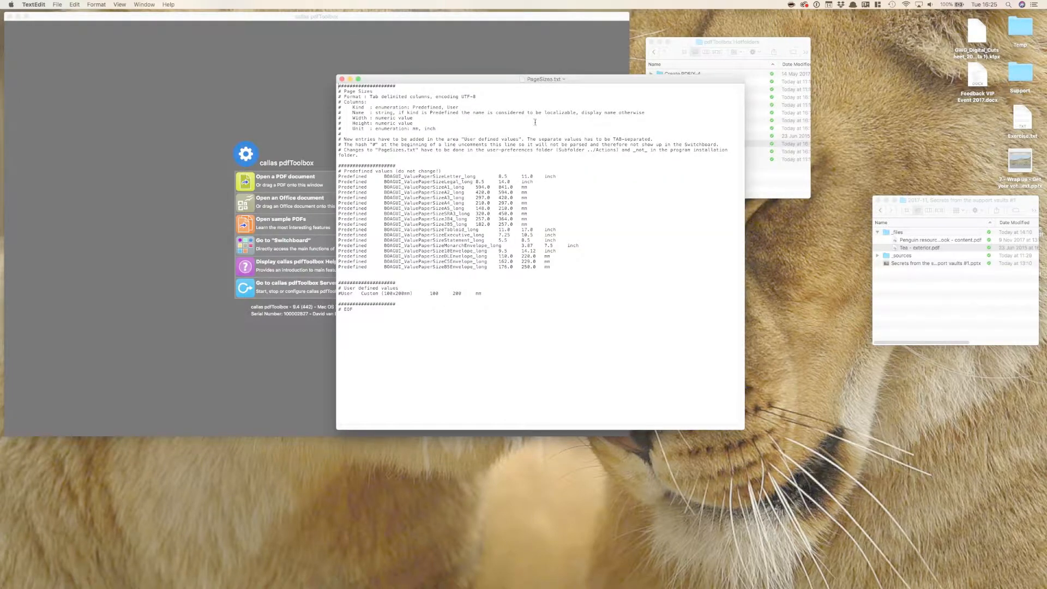
Show the Actions folder that contains PageSizes.txt in Finder, quit TextEdit and place the folder window below the hotfolders window.
click(561, 80)
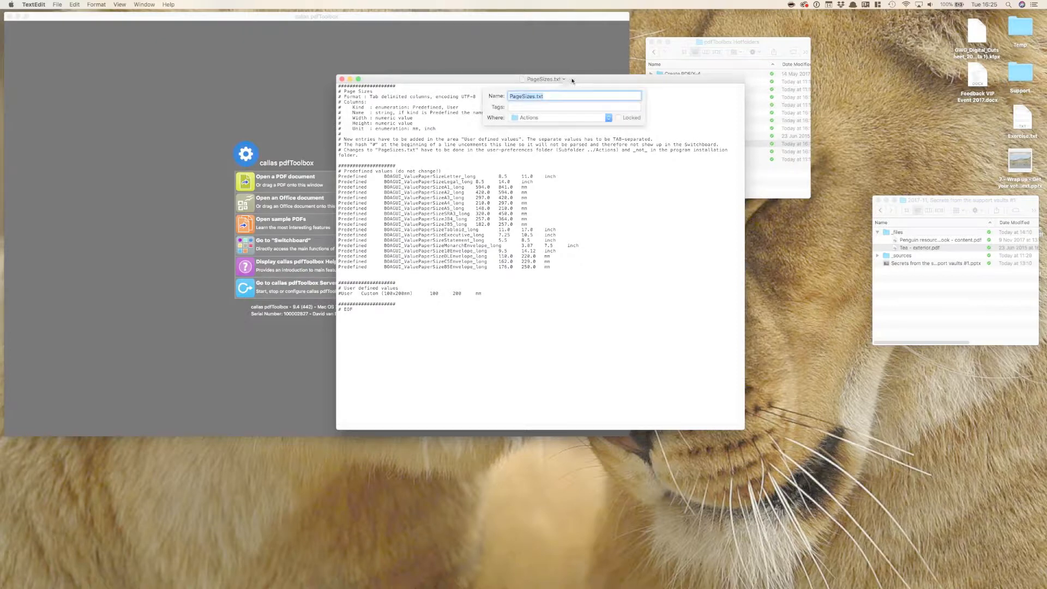
click(567, 82)
super+click(556, 80)
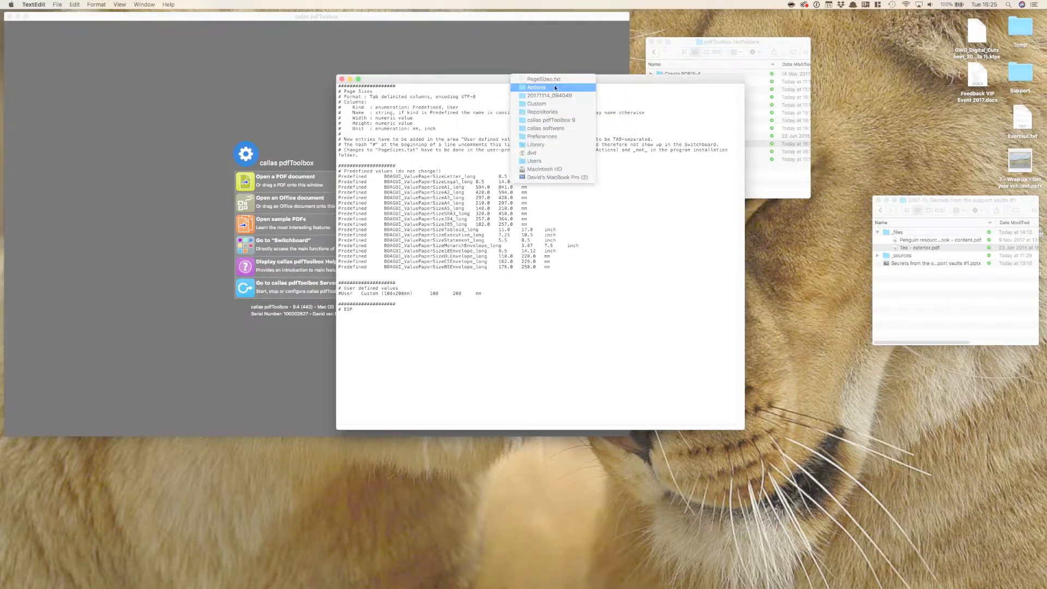
click(554, 88)
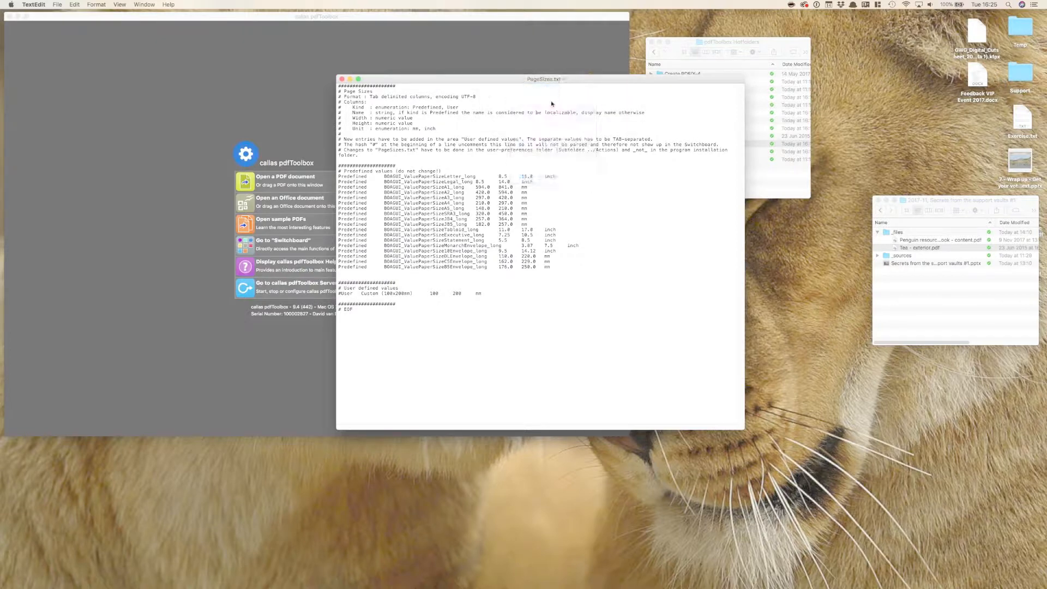
click(652, 139)
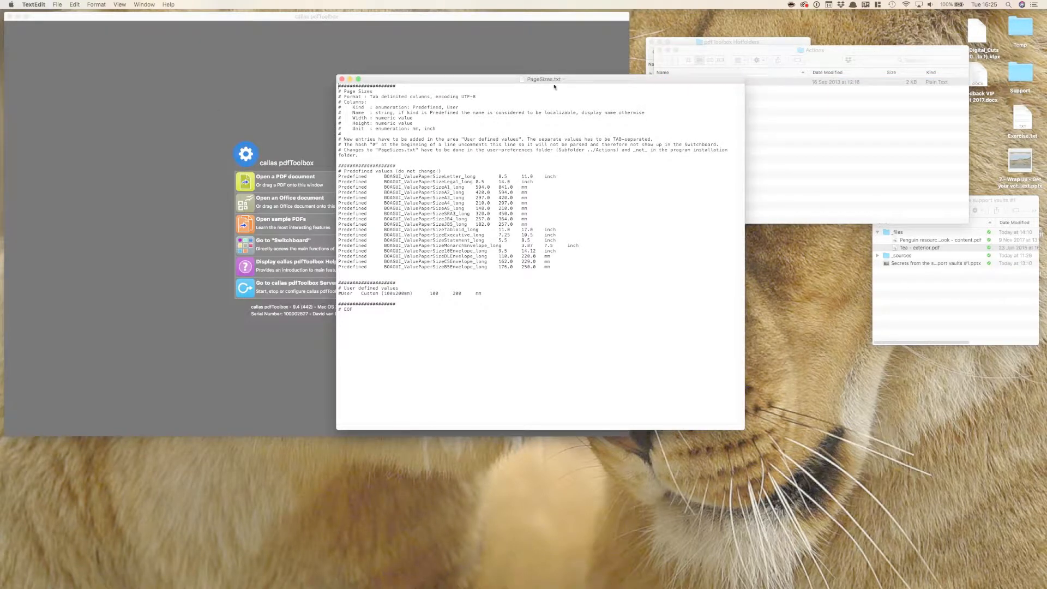
key(super+q)
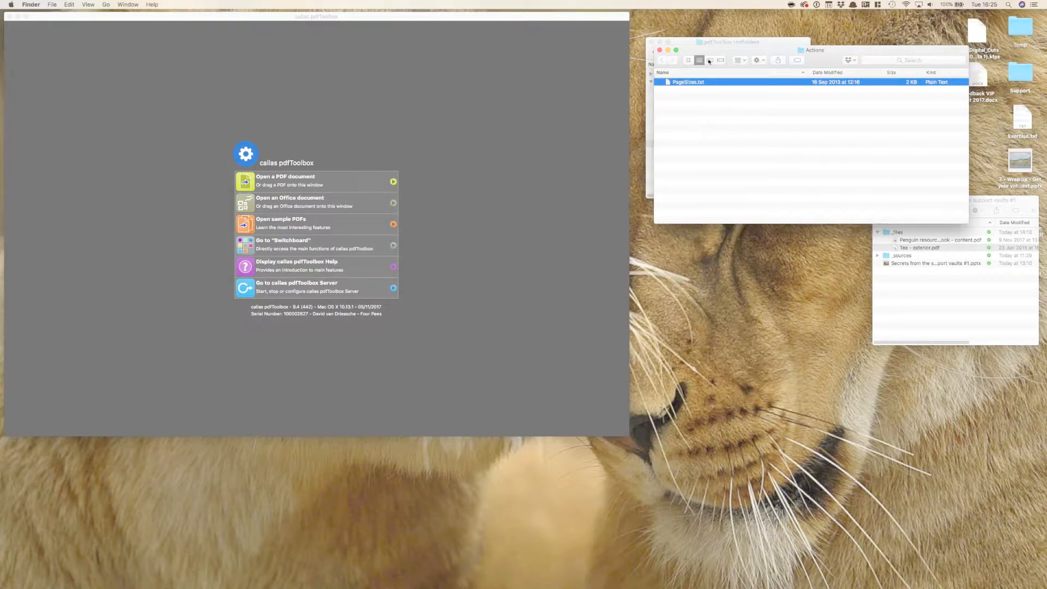
drag(714, 53, 711, 212)
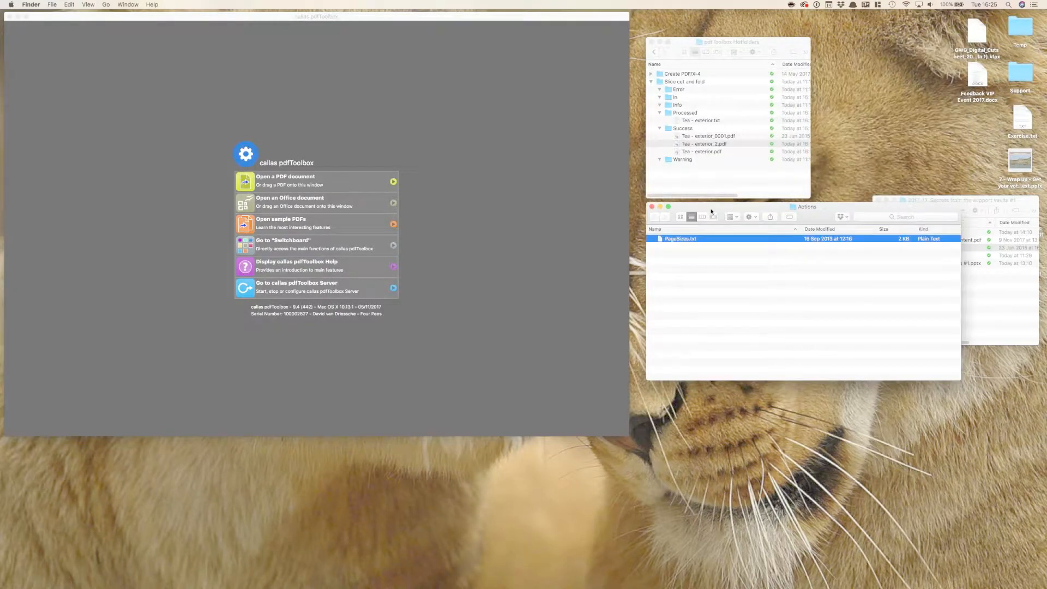
Open PageSizes.txt from the Actions folder in Sublime Text and move the editor window toward the screen's centre.
right_click(666, 240)
mouse_move(667, 249)
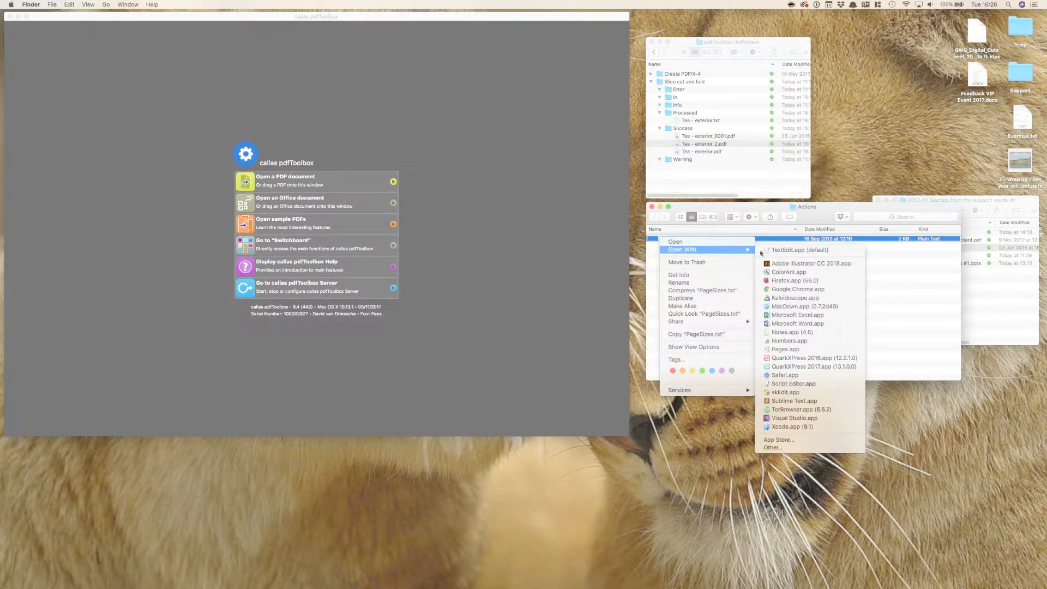
click(791, 405)
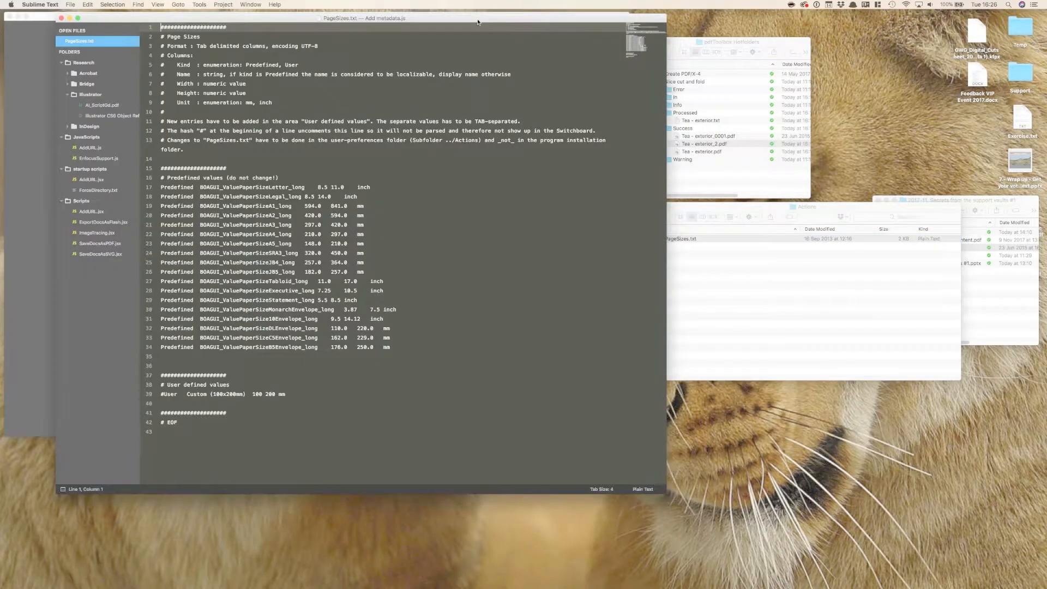
drag(477, 22, 634, 51)
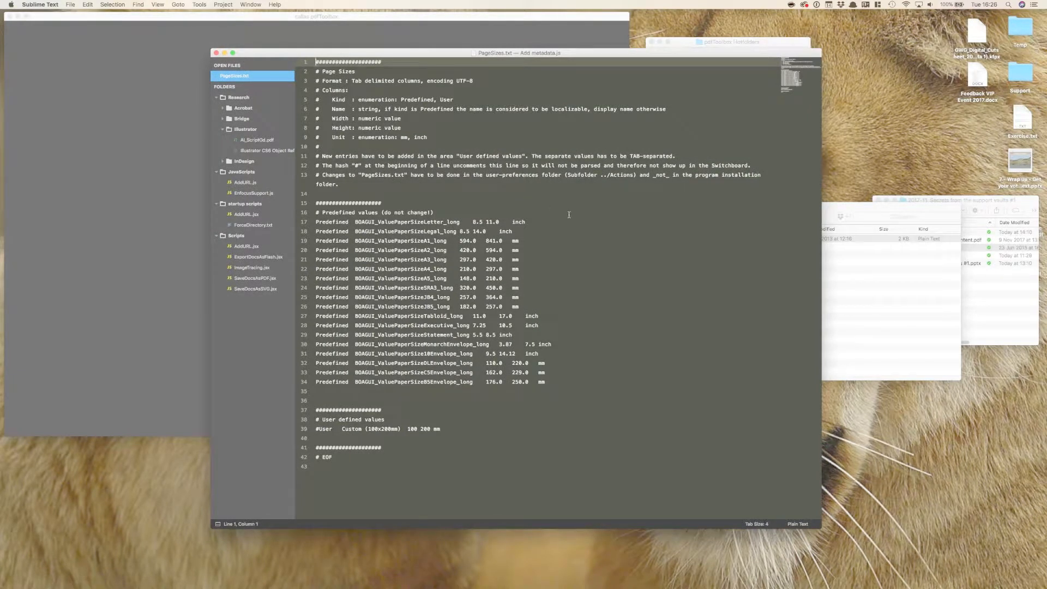
Set the tab width to 8 so the columns of PageSizes.txt line up.
click(762, 525)
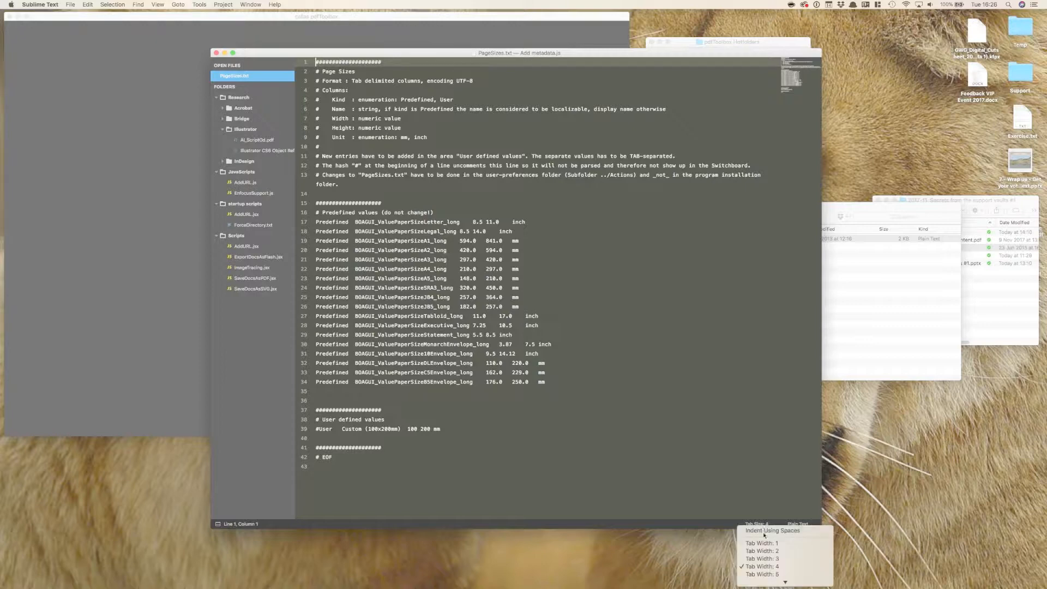
mouse_move(775, 581)
click(777, 547)
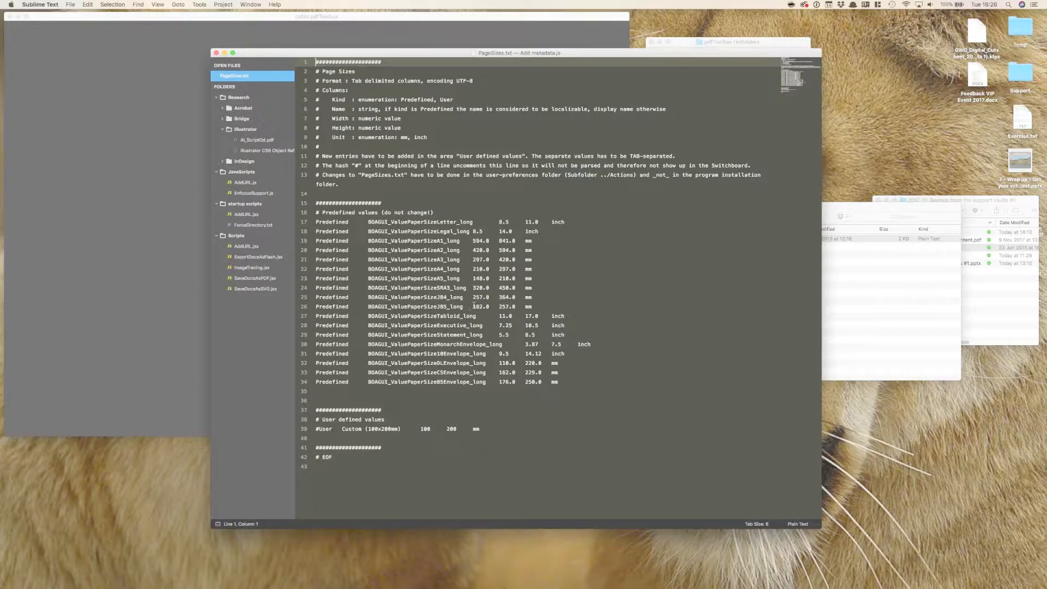
click(765, 524)
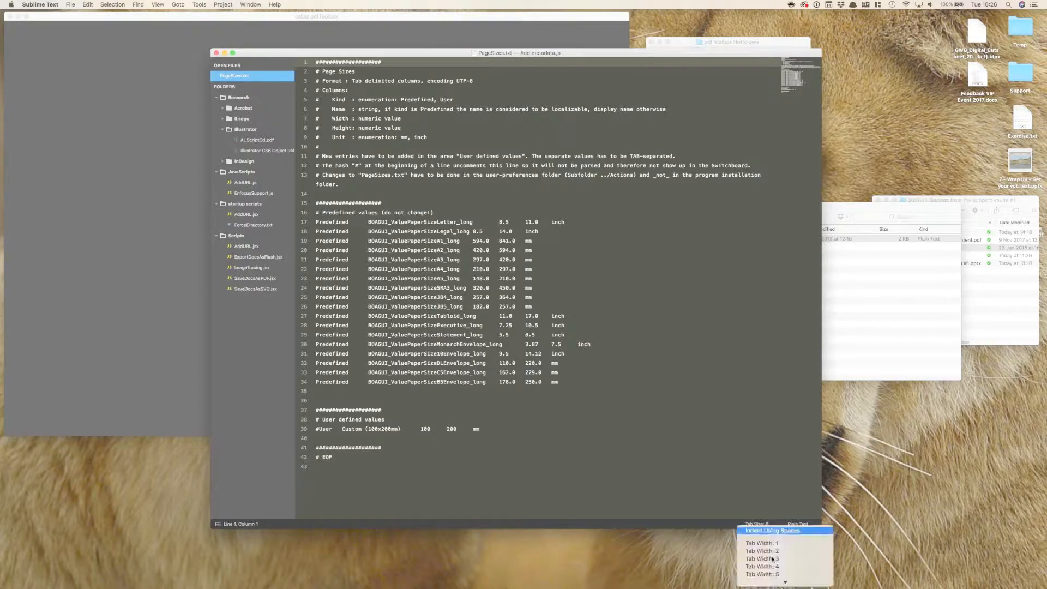
mouse_move(779, 581)
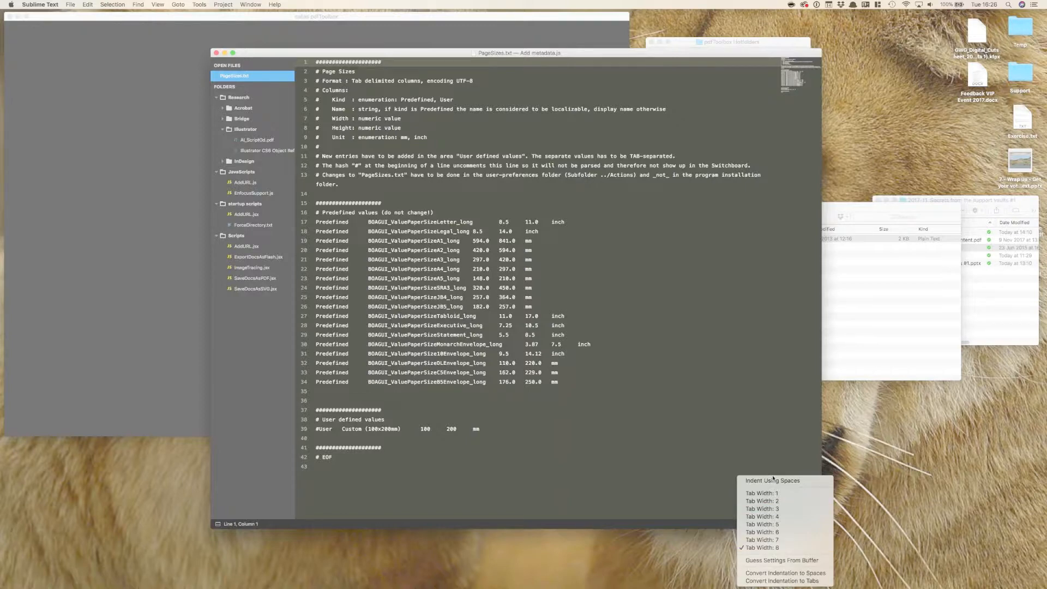
key(Escape)
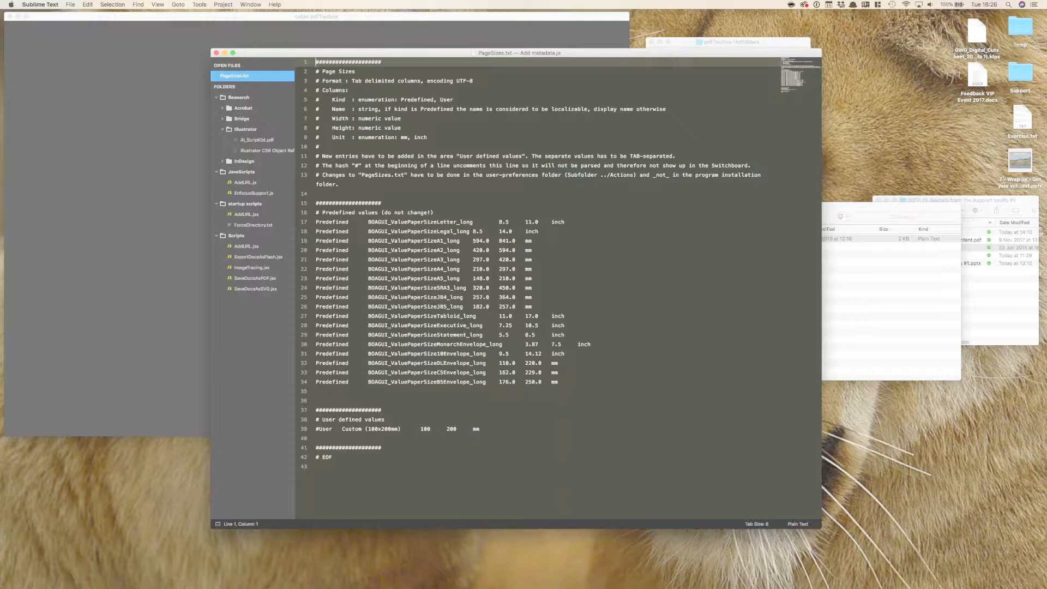
Reposition the editor window higher on the screen and widen it until the longest comment fits on one line.
drag(622, 50, 624, 112)
drag(626, 115, 598, 33)
mouse_move(793, 459)
mouse_down()
mouse_move(801, 497)
mouse_move(791, 477)
mouse_up()
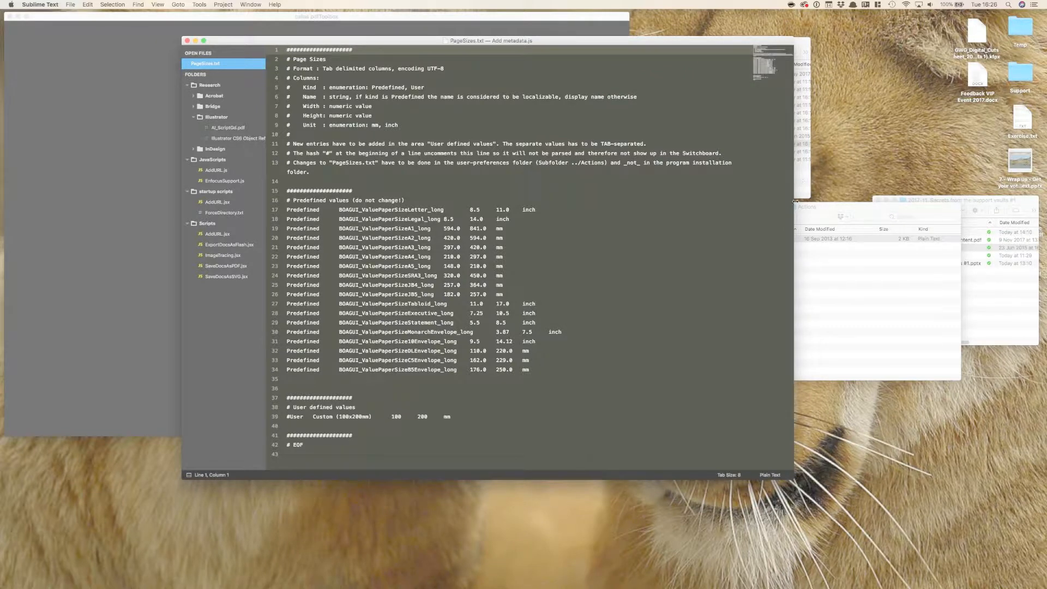
drag(794, 273, 843, 273)
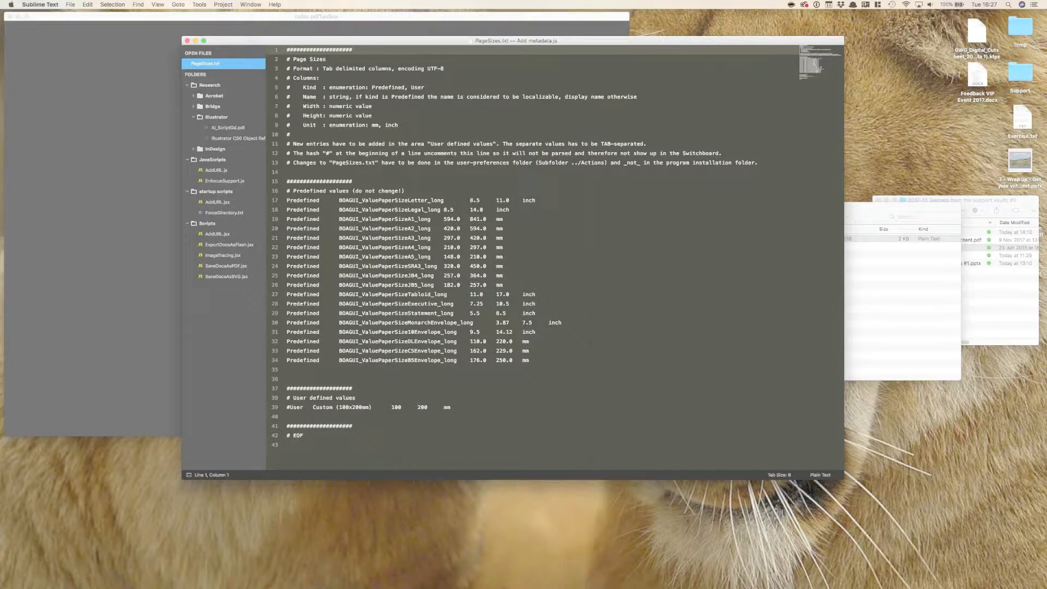
Copy PageSizes.txt from the Actions folder to the desktop as a backup.
drag(894, 210, 870, 53)
click(714, 125)
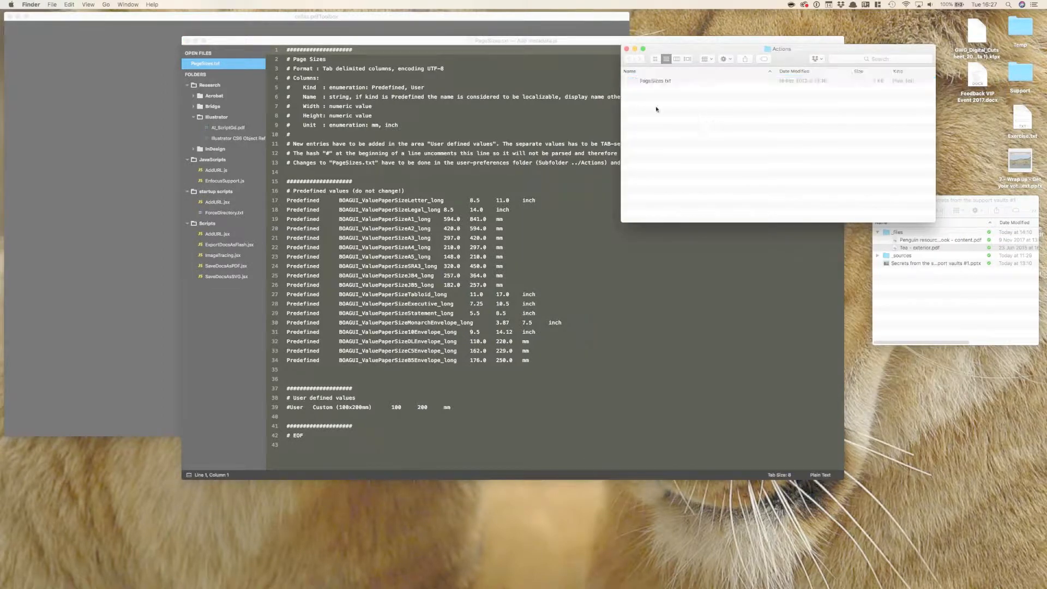
click(636, 82)
drag(635, 81, 1021, 419)
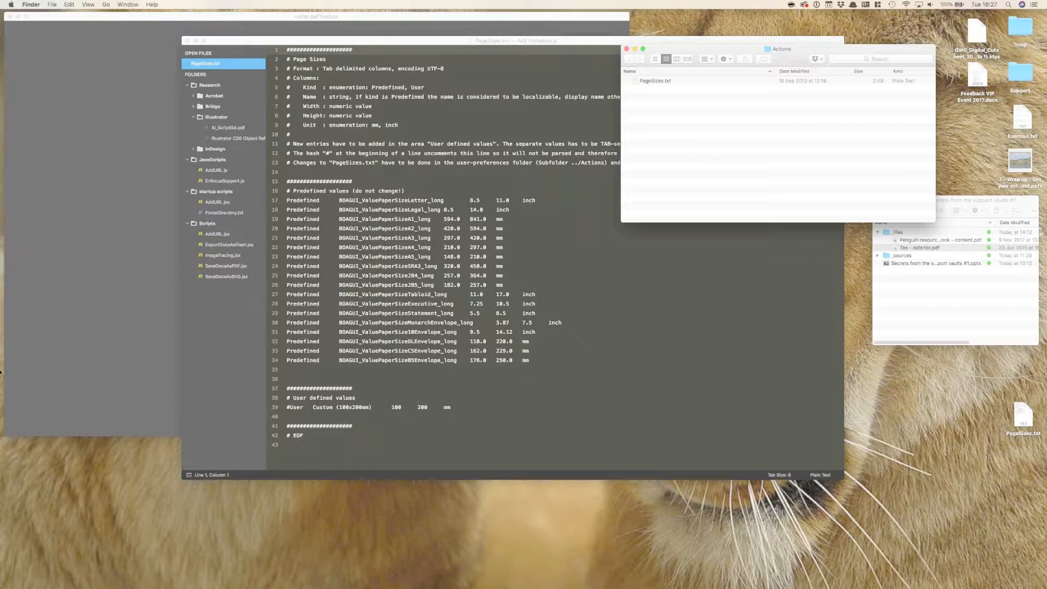
Check the folder hierarchy above the Actions folder in Finder.
mouse_move(11, 349)
super+click(781, 50)
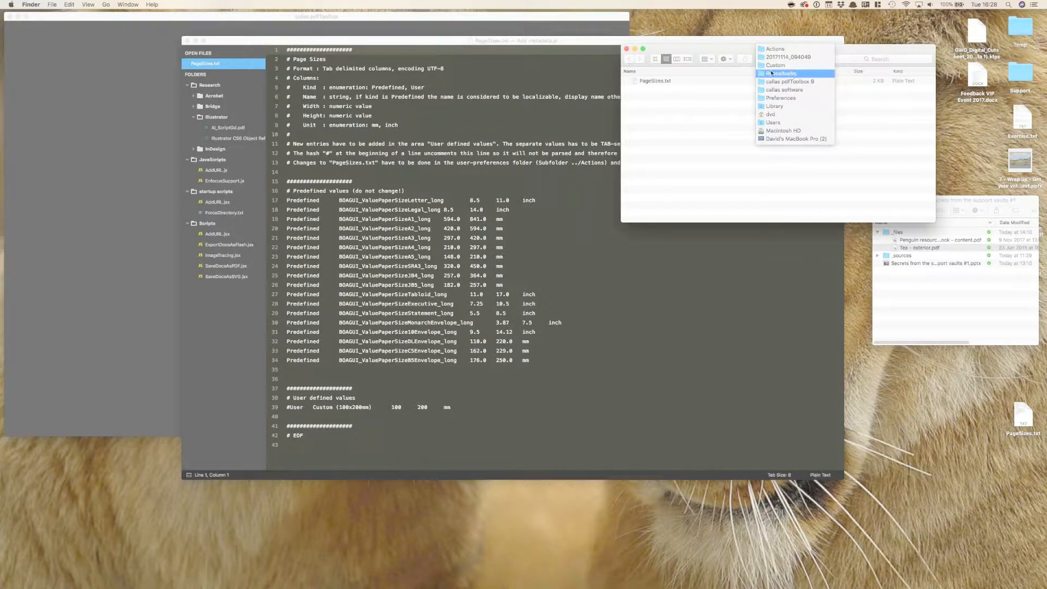
click(843, 123)
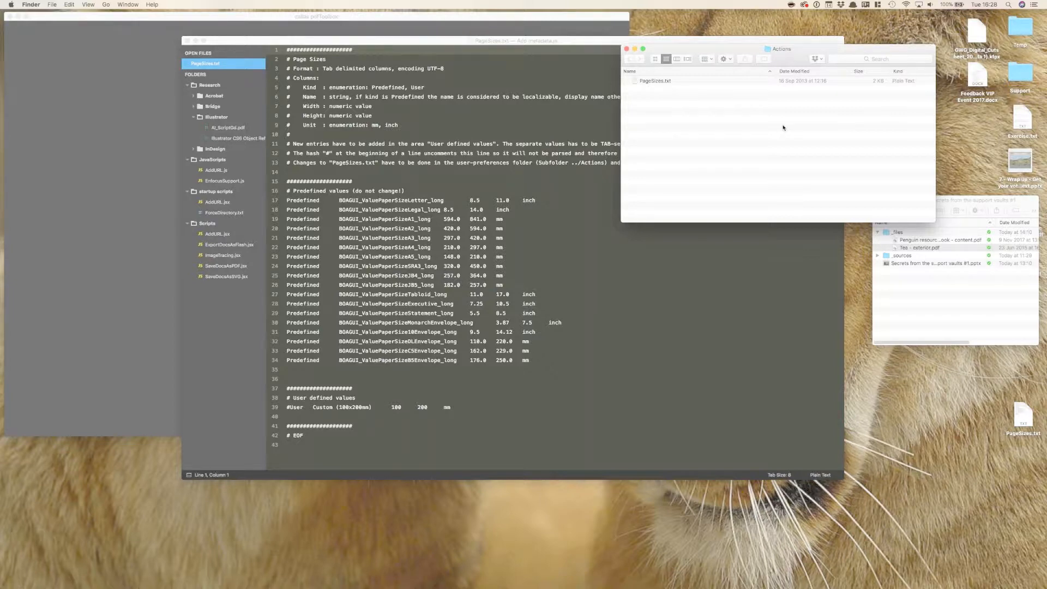
Examine the comment lines in PageSizes.txt in Sublime Text, including the descriptions of the Kind, Name, Width, Height and Unit columns.
click(511, 231)
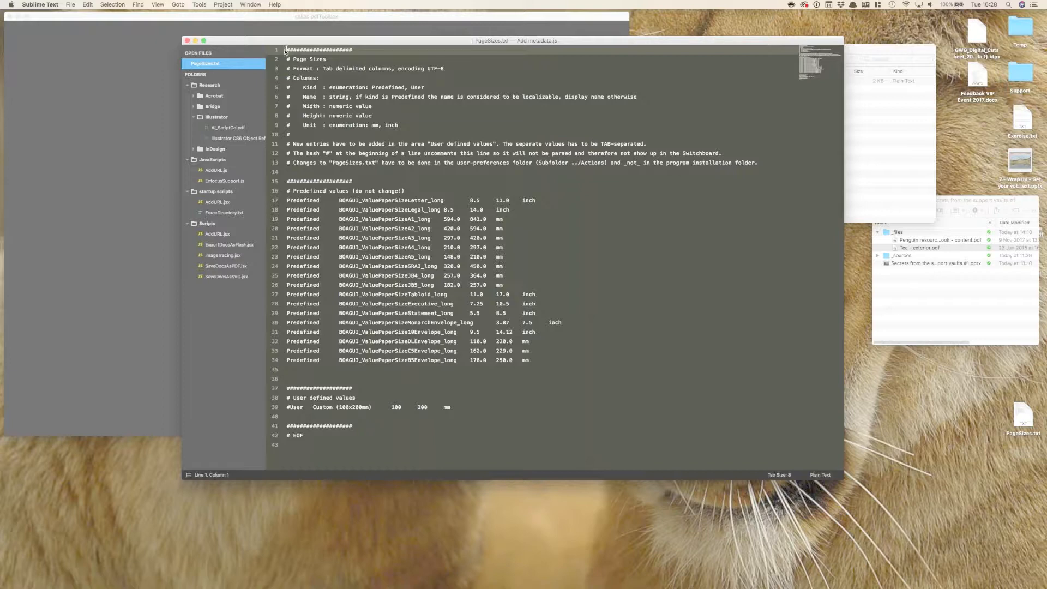
drag(286, 50, 289, 50)
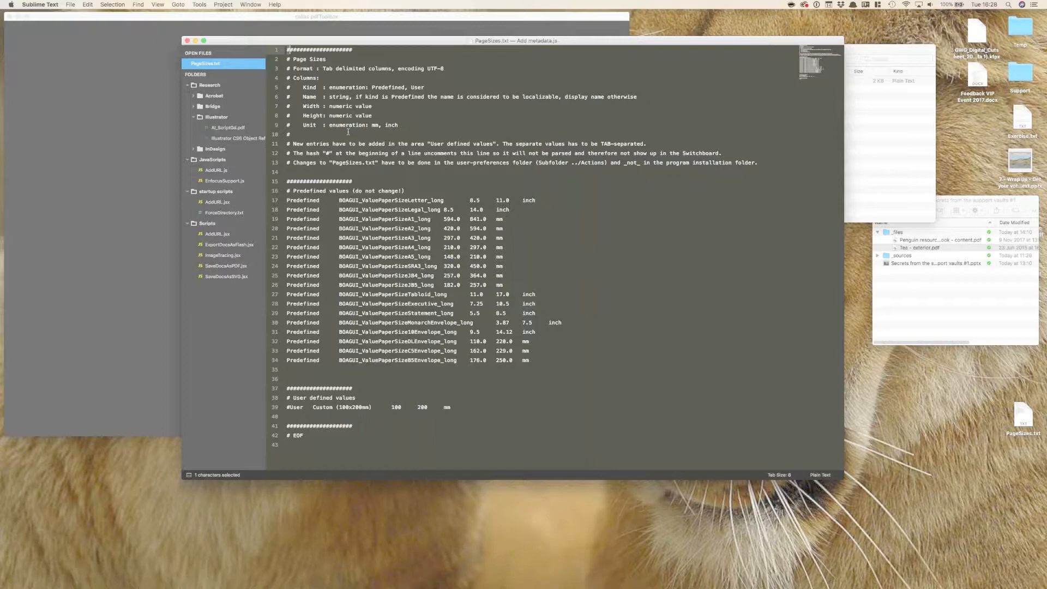
click(299, 174)
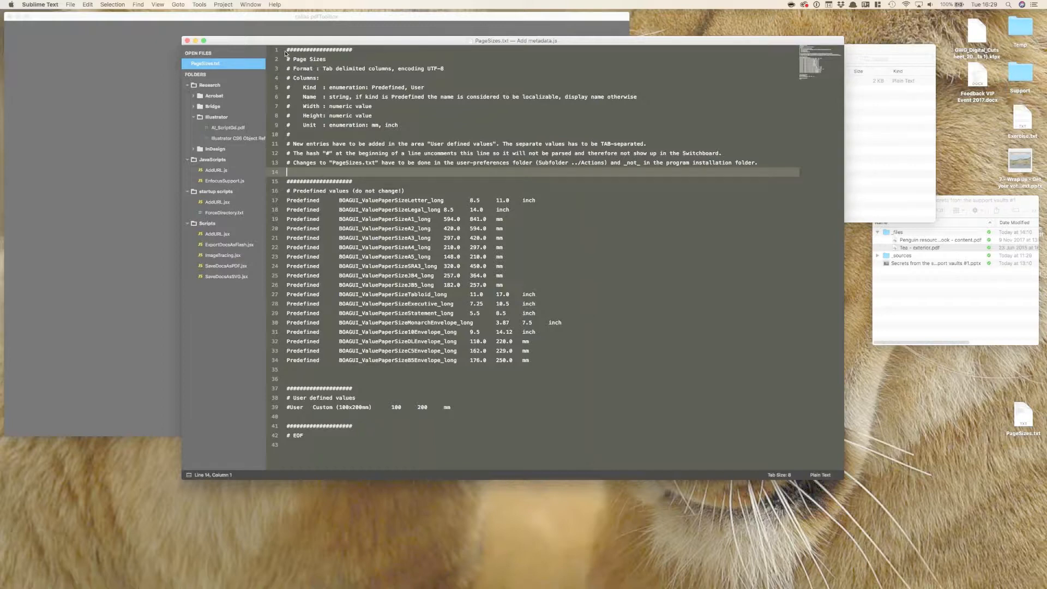
drag(286, 50, 269, 200)
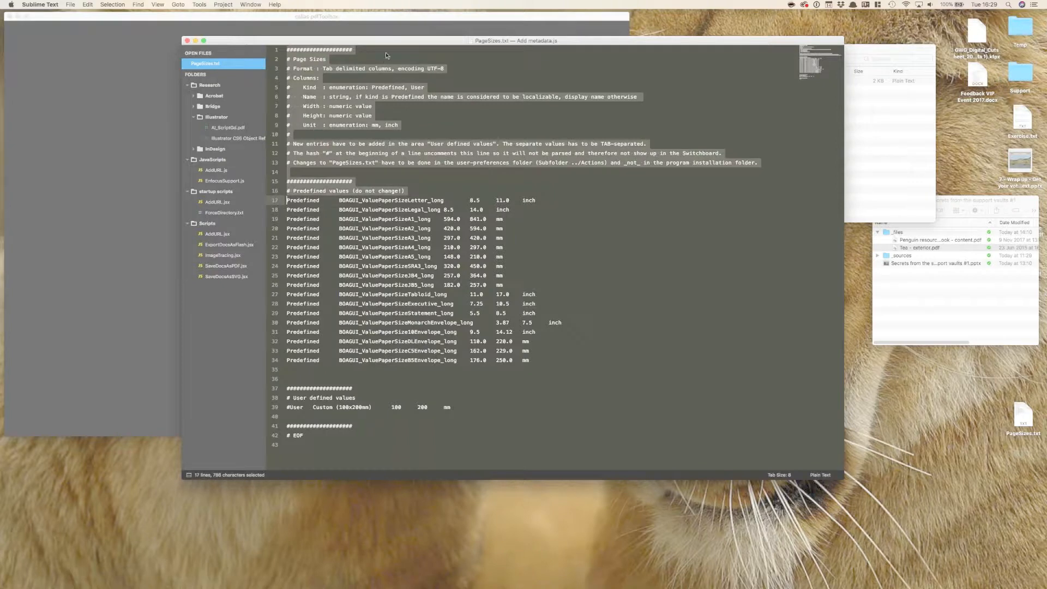
click(476, 115)
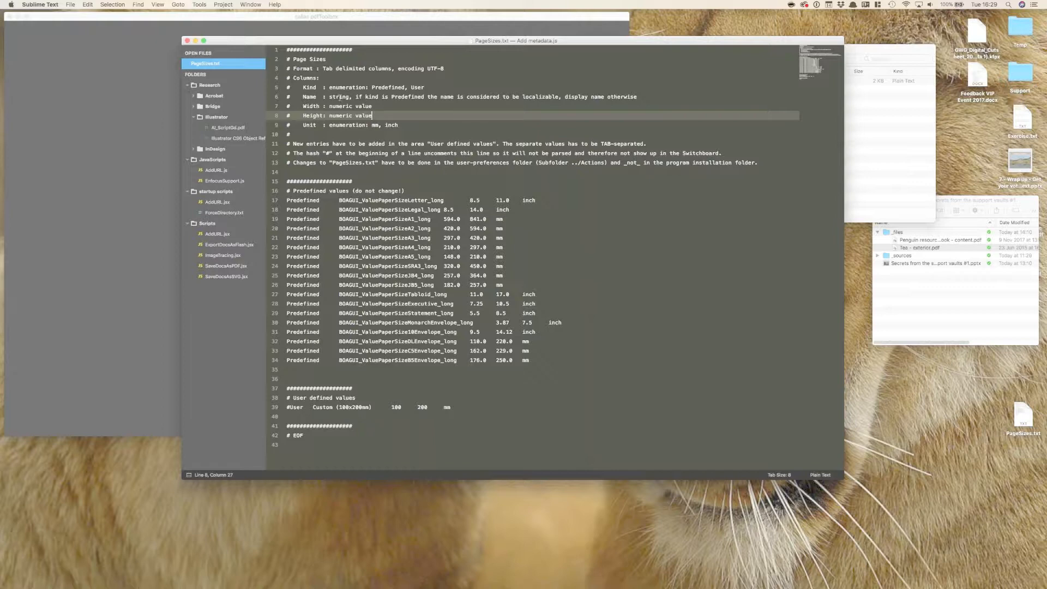
drag(287, 87, 290, 135)
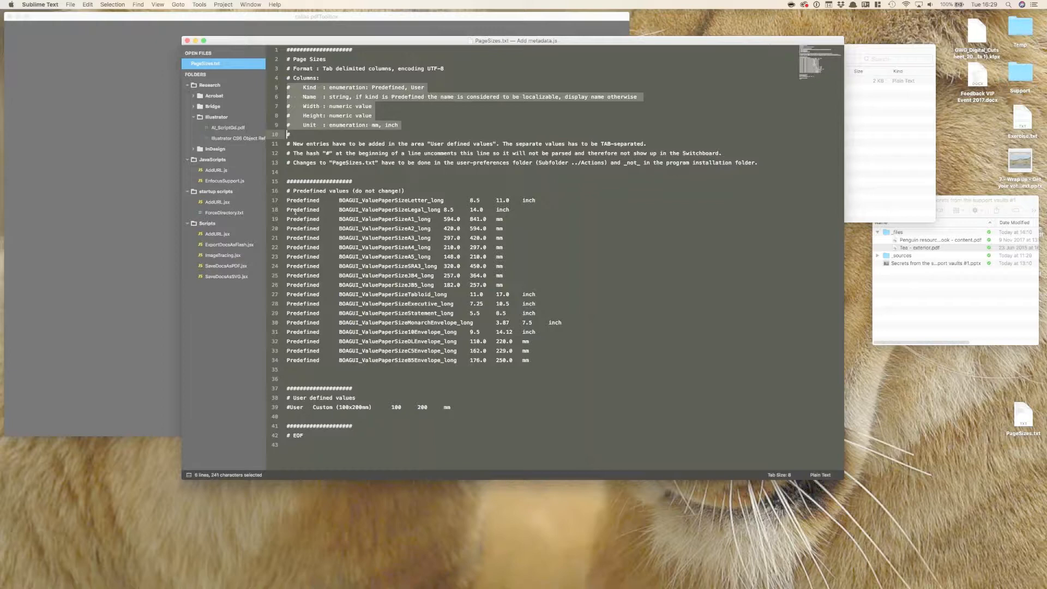
click(549, 213)
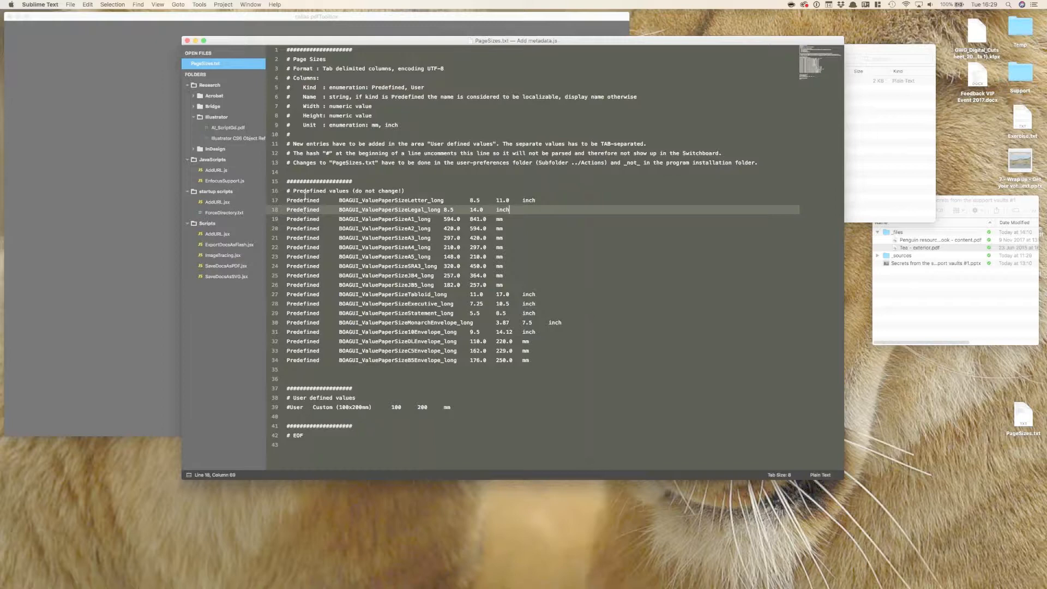
Compare the predefined and user-defined sections of PageSizes.txt, including how the Kind and Name columns are filled in each.
triple_click(305, 191)
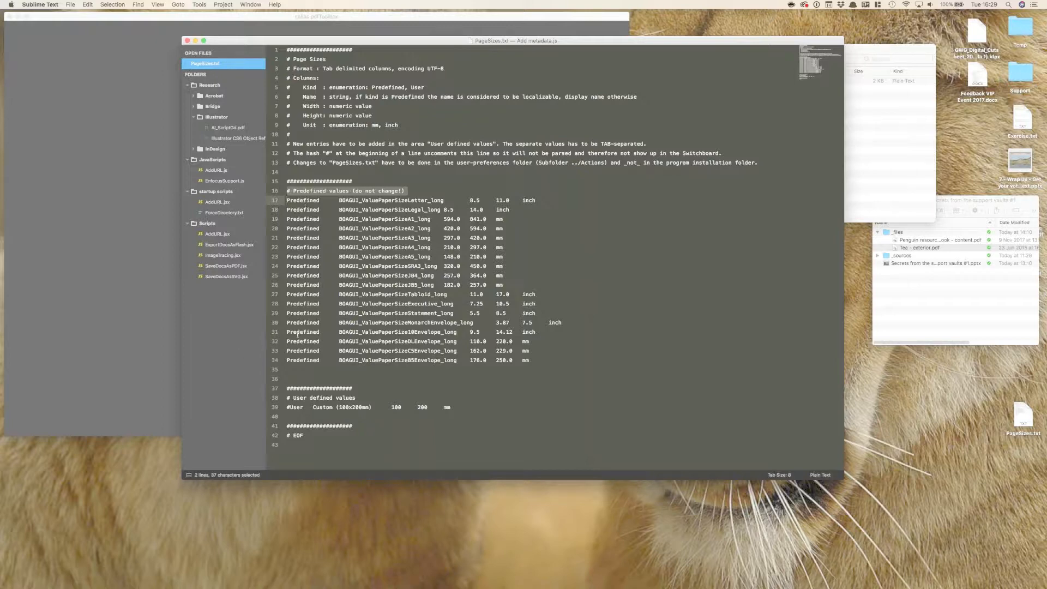
triple_click(317, 400)
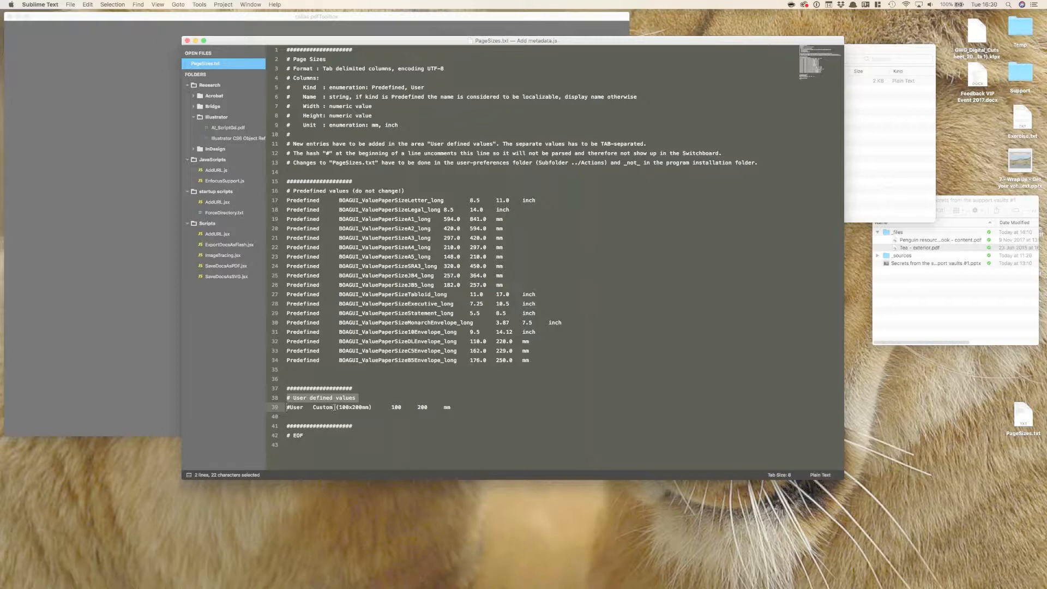
drag(538, 41, 538, 19)
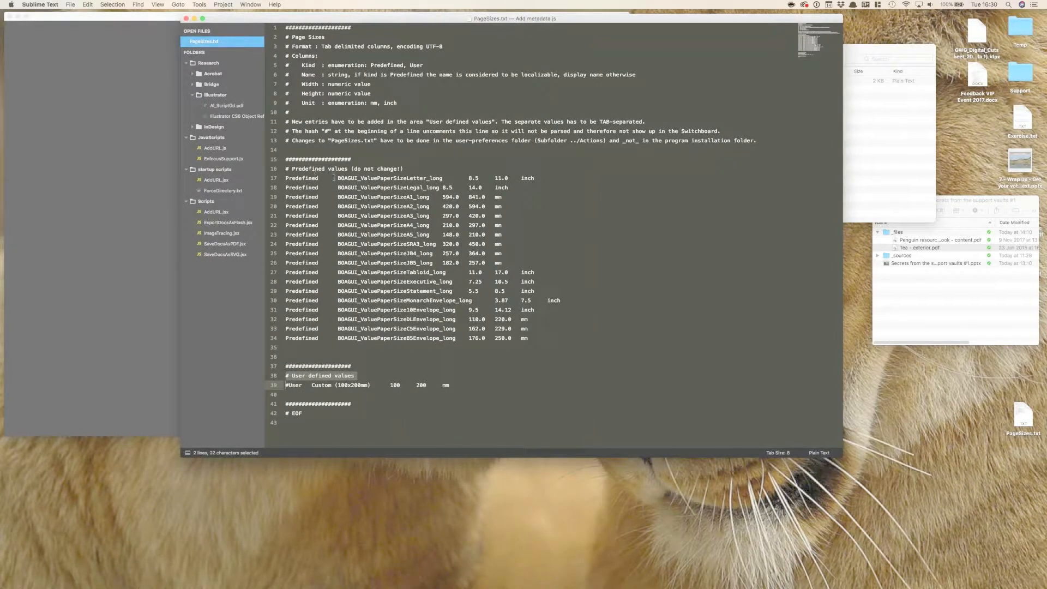
drag(337, 178, 443, 178)
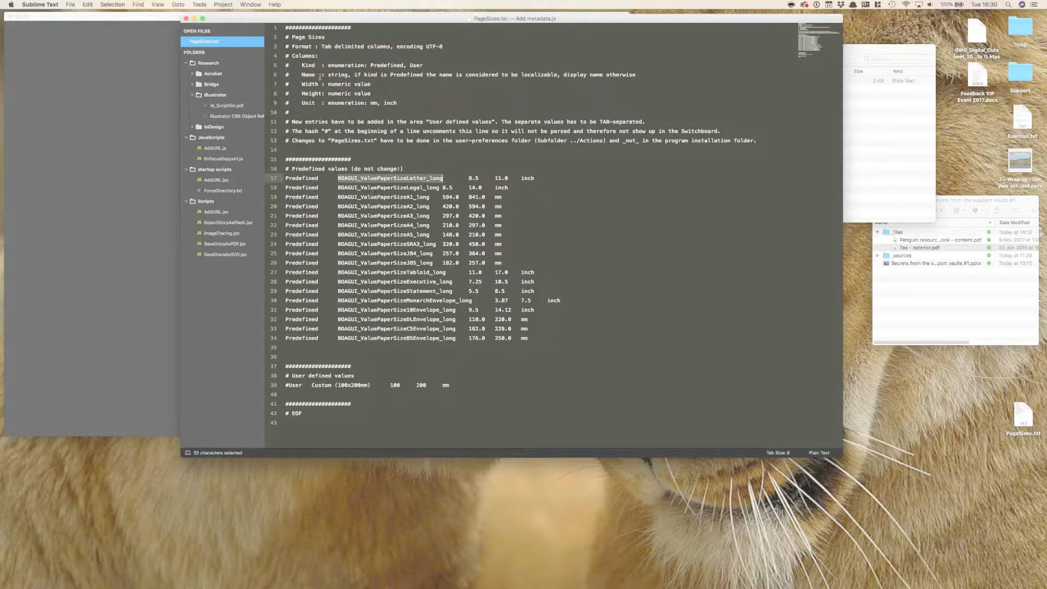
double_click(309, 65)
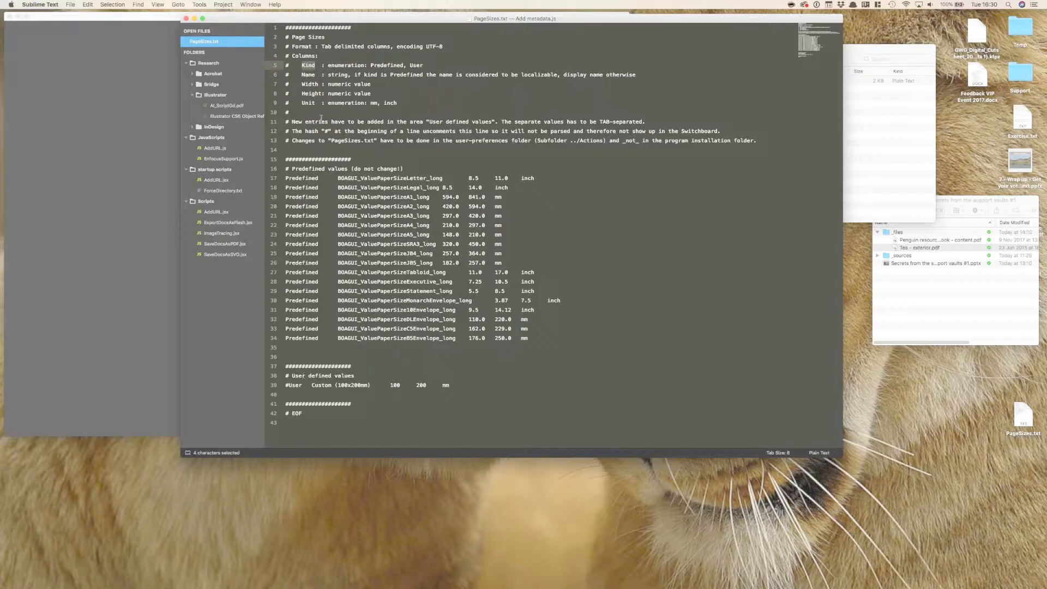
double_click(309, 75)
double_click(383, 178)
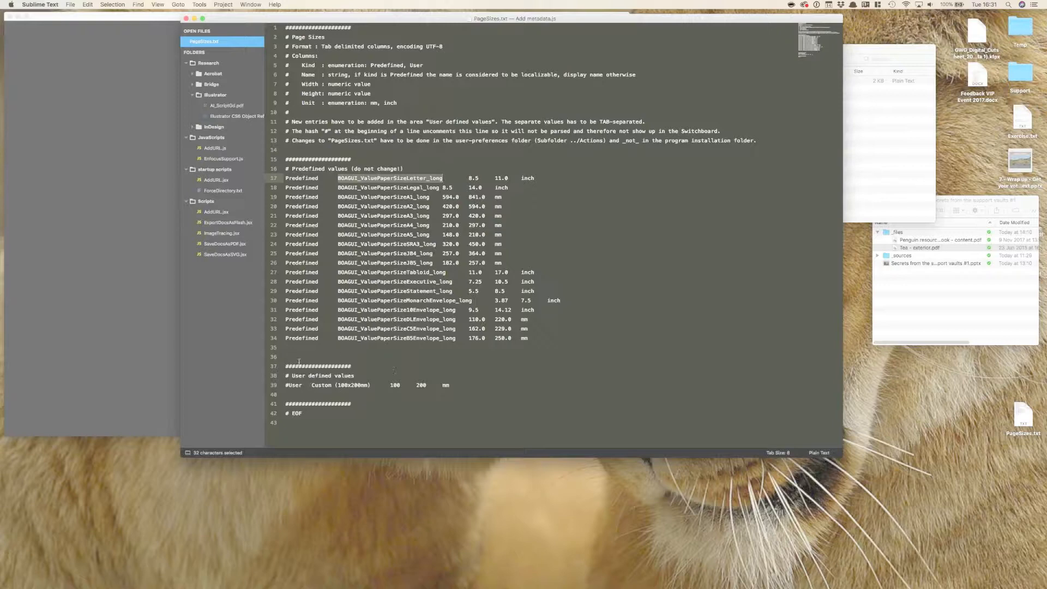
drag(311, 384, 371, 385)
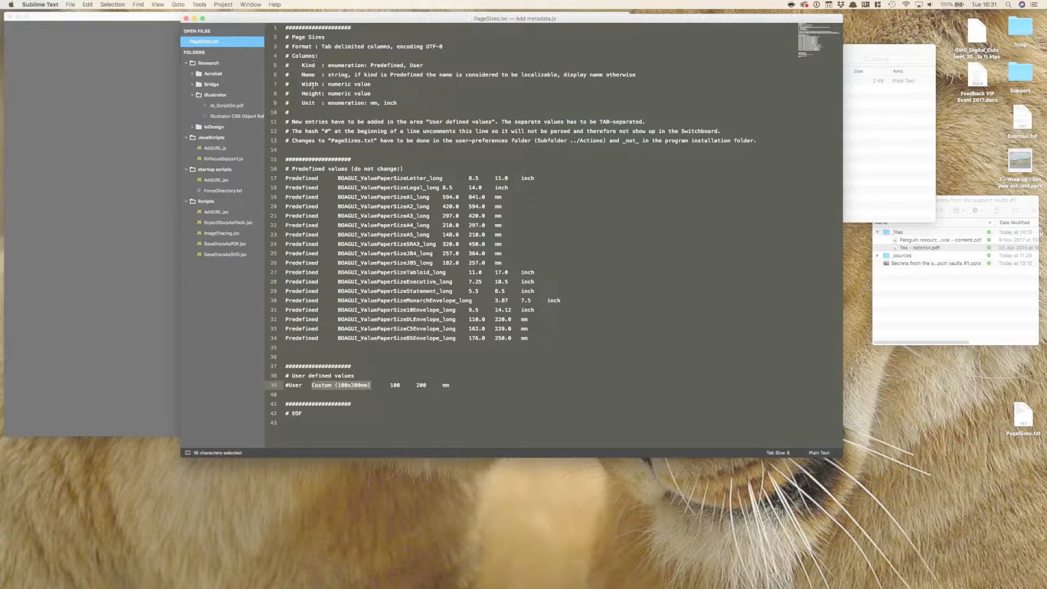
Examine the Width, Height and Unit column descriptions, including the mm and inch unit options.
double_click(310, 84)
double_click(311, 94)
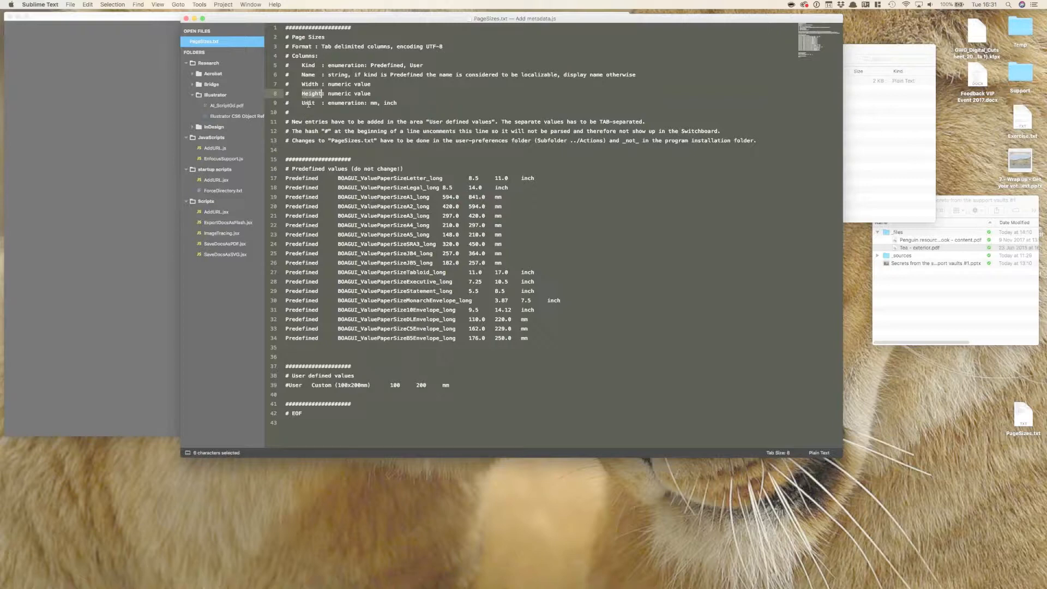
double_click(302, 104)
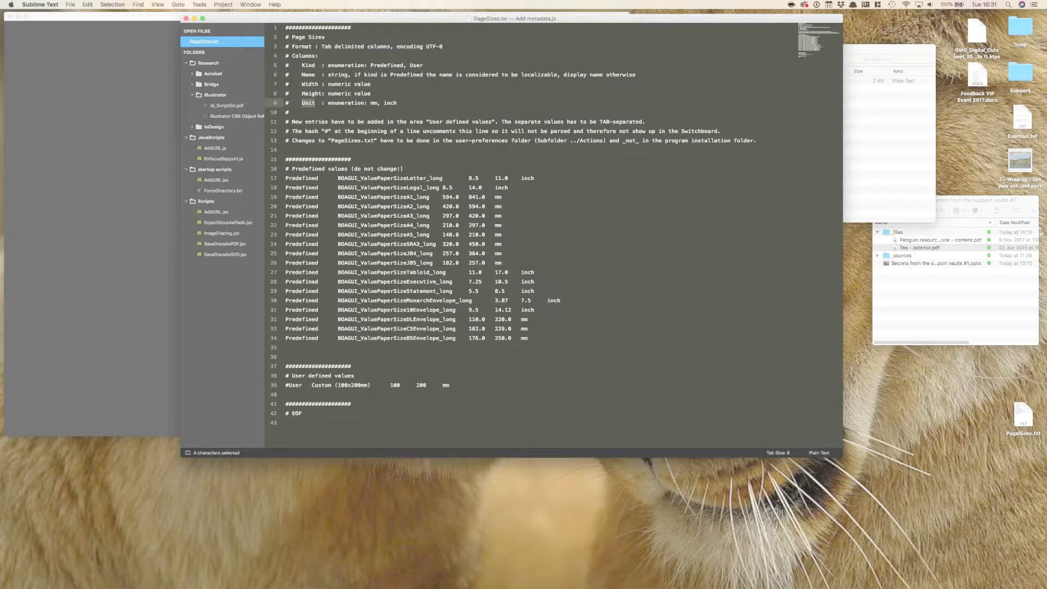
double_click(374, 103)
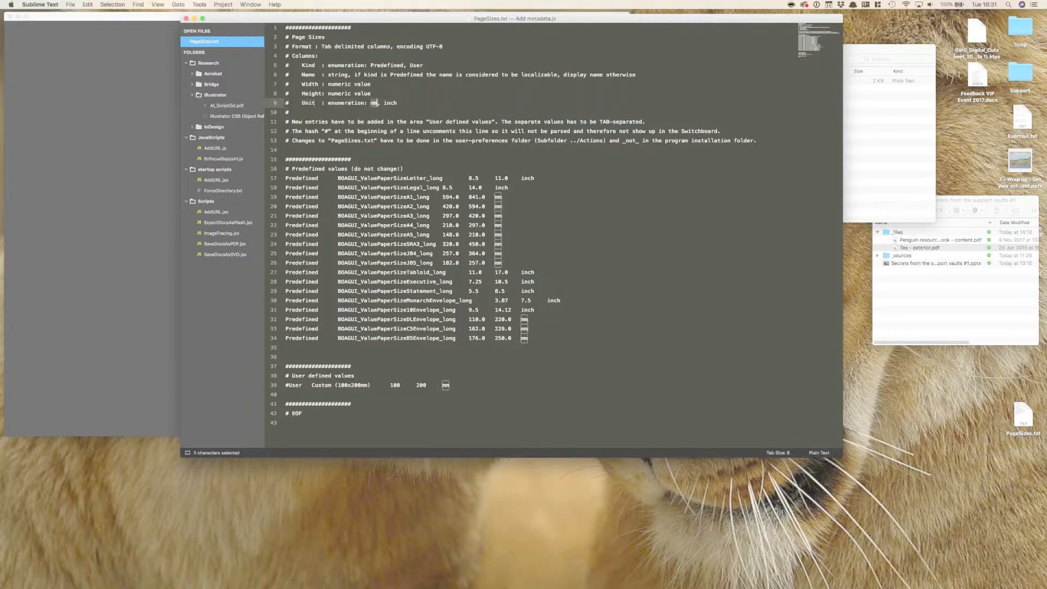
double_click(391, 103)
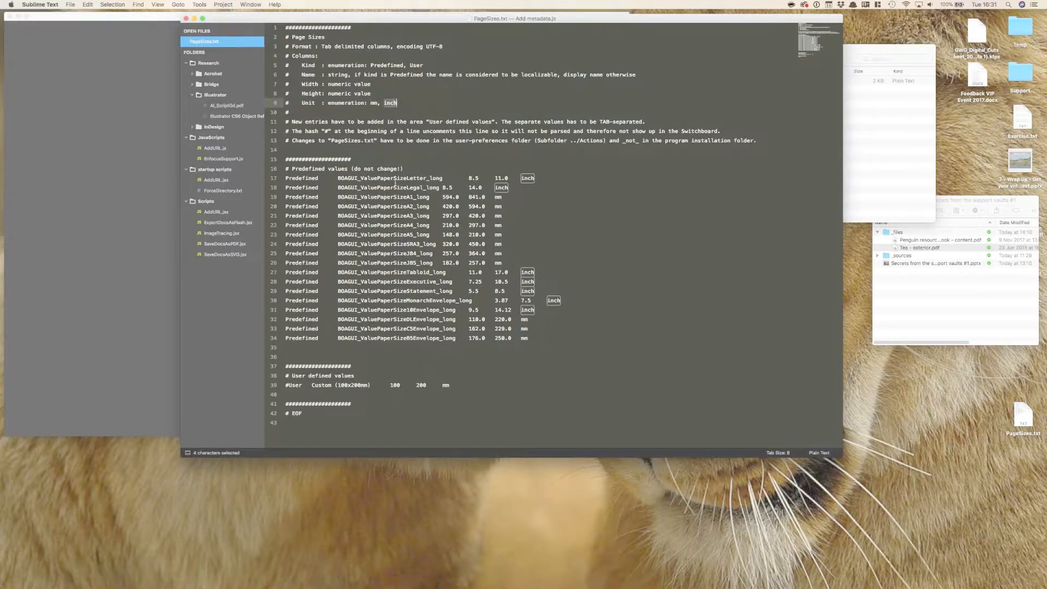
Examine the name, width, height and unit values in the predefined Letter and A4 entries.
click(393, 178)
drag(338, 179, 442, 178)
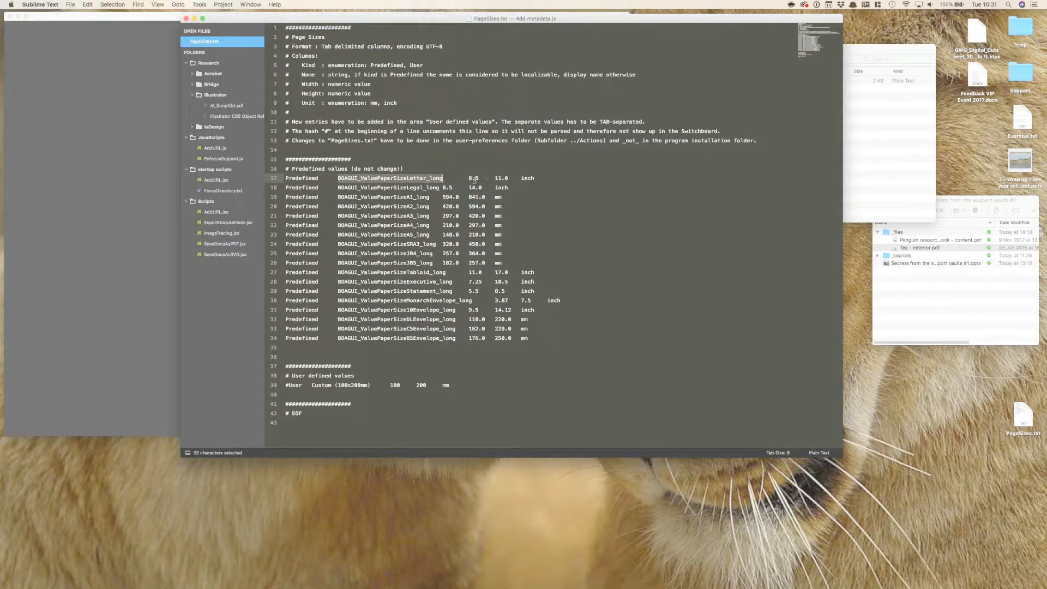
drag(468, 179, 478, 178)
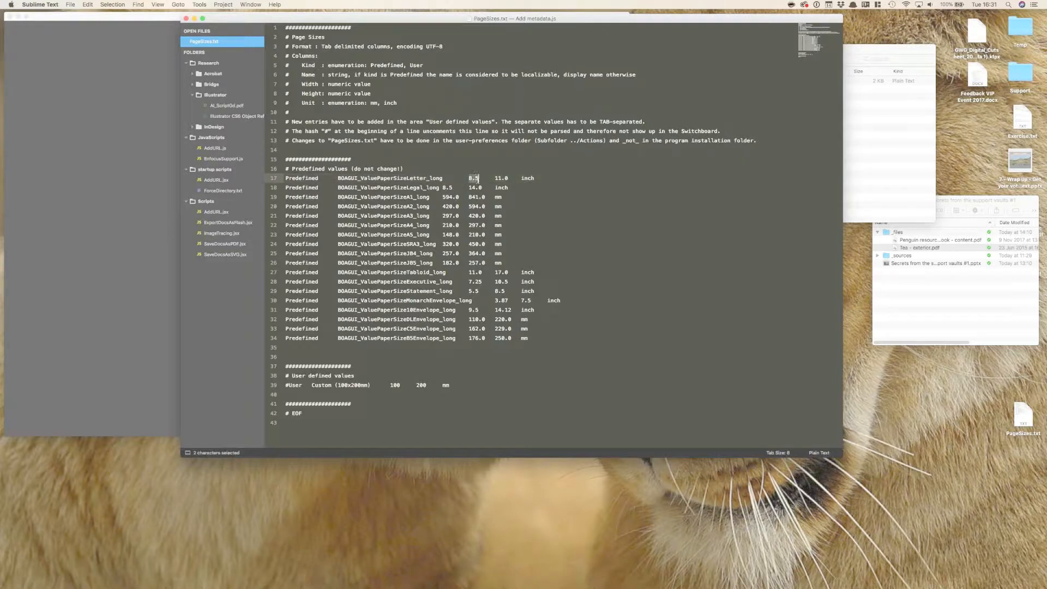
drag(496, 179, 512, 179)
double_click(530, 180)
double_click(409, 226)
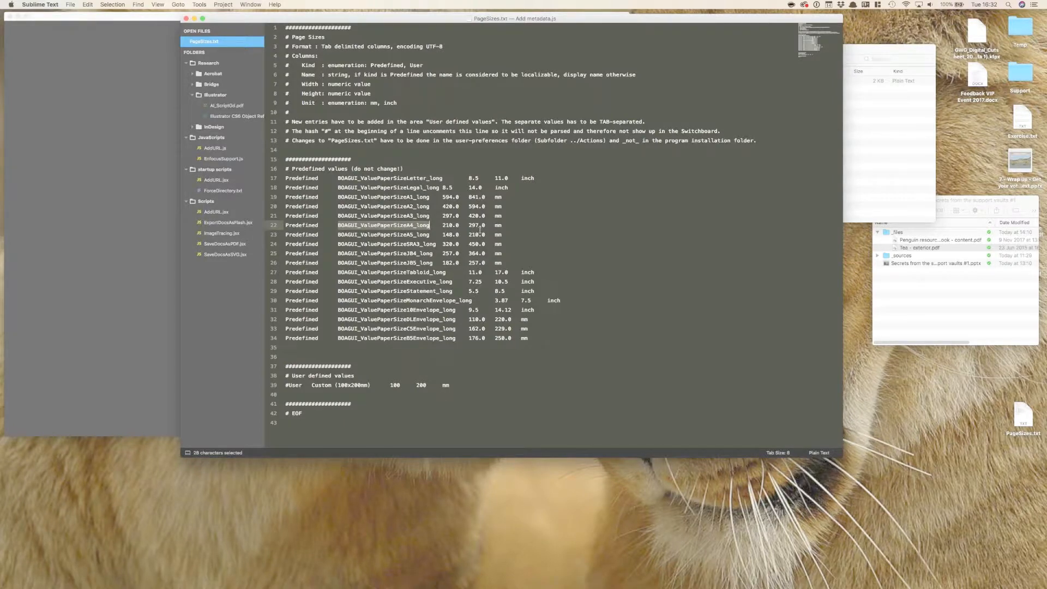
click(321, 225)
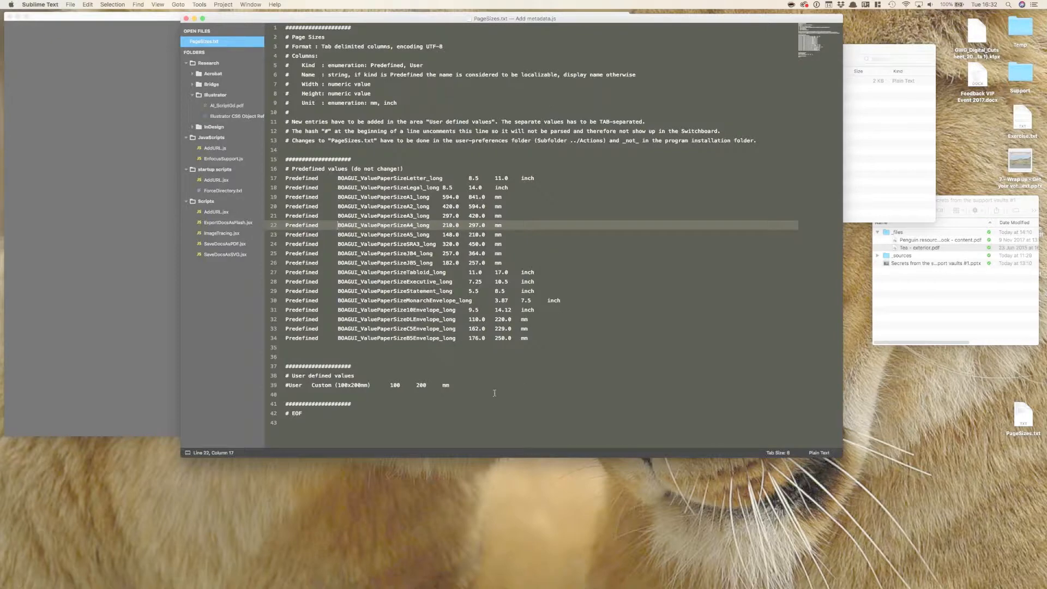
click(467, 389)
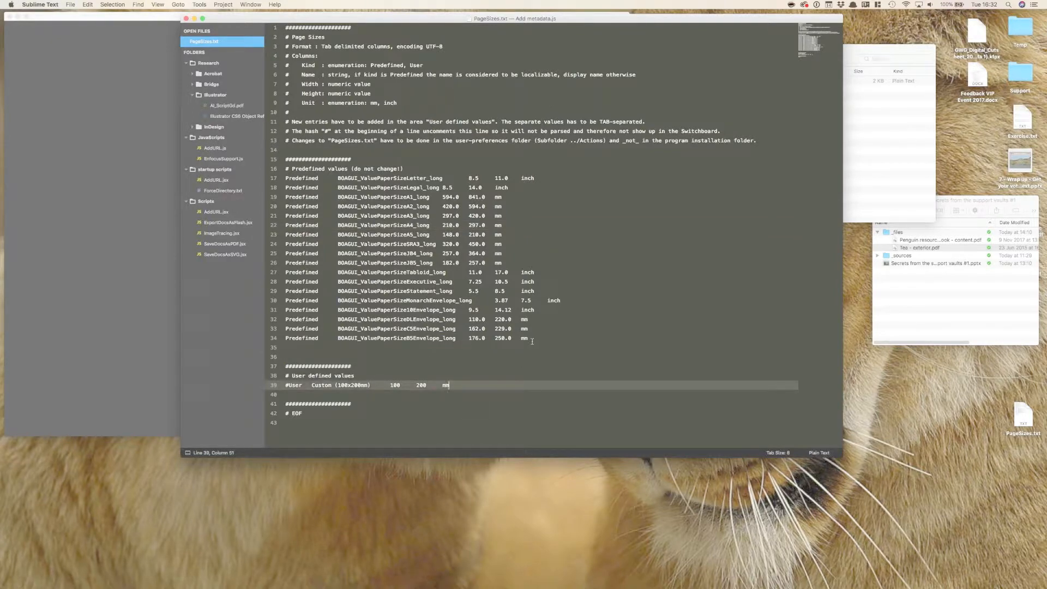
key(Return)
text(User)
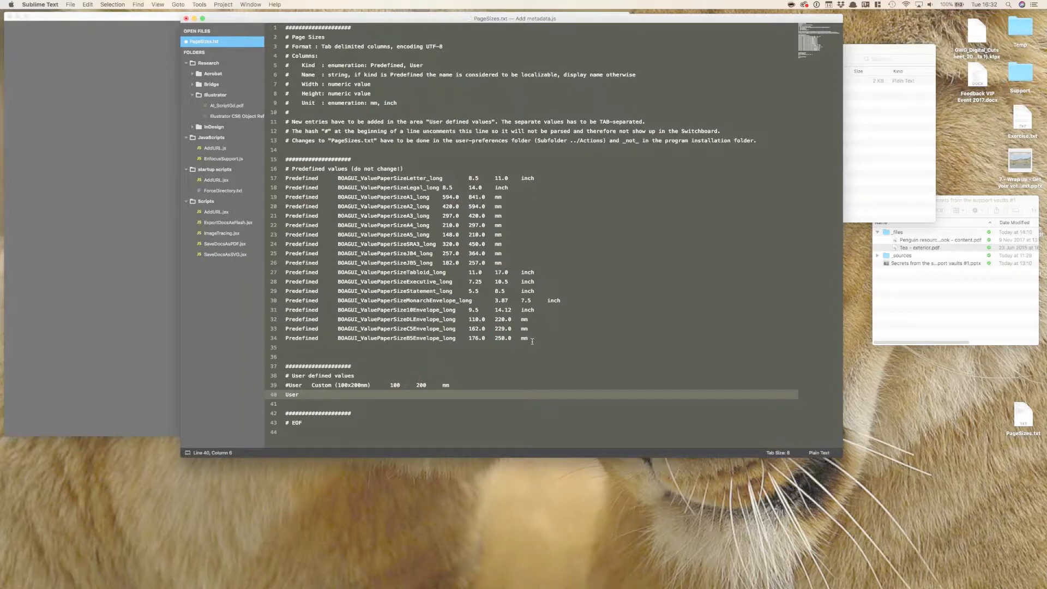
text( Webinar Pageforat)
key(BackSpace)
key(BackSpace)
text(mat)
key(Left)
key(Left)
key(BackSpace)
key(Tab)
key(BackSpace)
key(BackSpace)
key(BackSpace)
key(BackSpace)
key(BackSpace)
key(BackSpace)
key(BackSpace)
key(BackSpace)
key(BackSpace)
key(BackSpace)
key(BackSpace)
key(BackSpace)
double_click(349, 394)
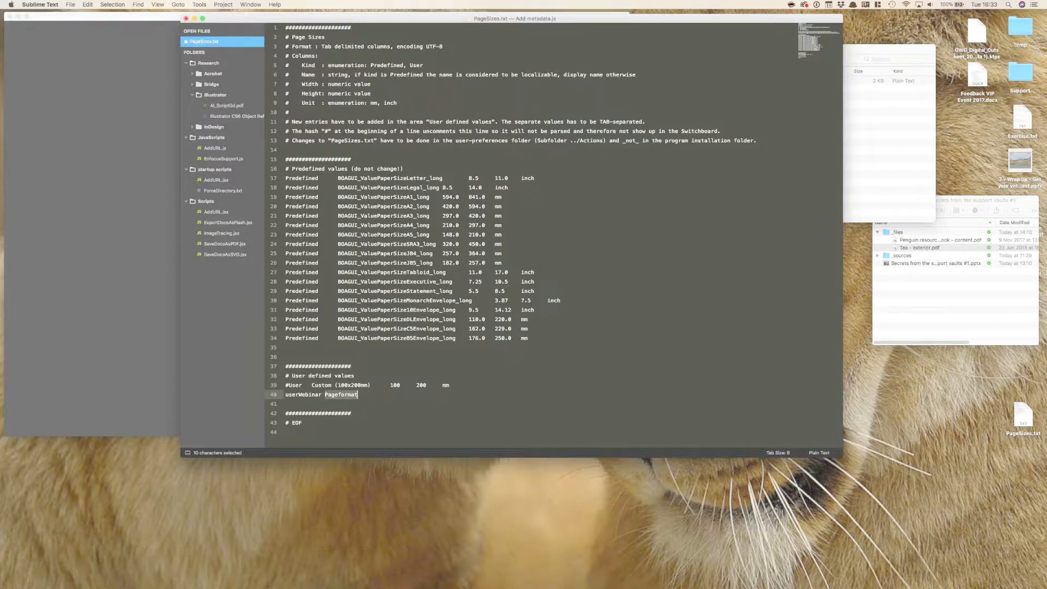
key(super+l)
key(BackSpace)
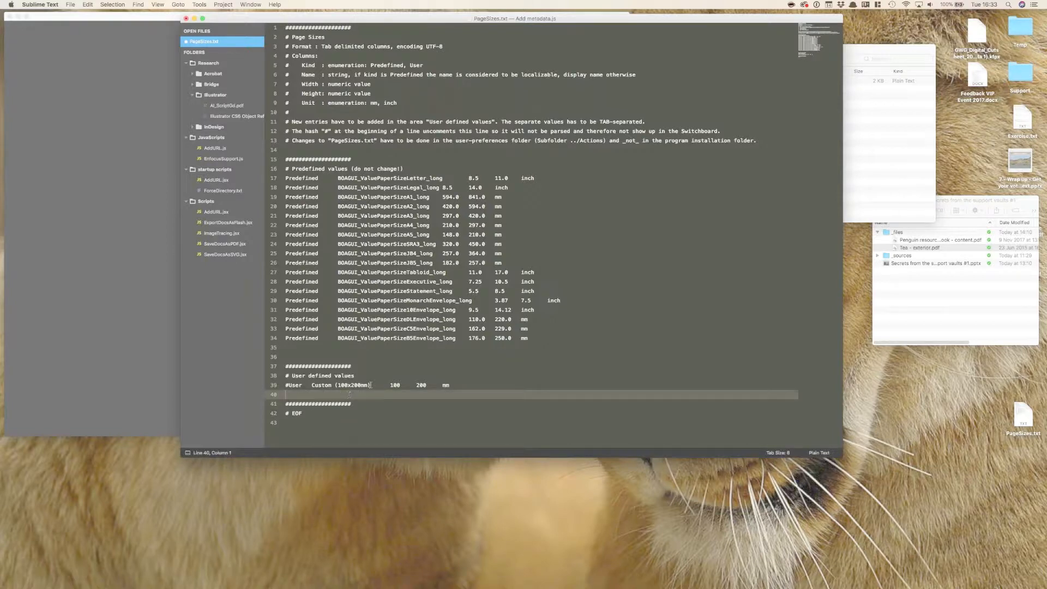
Duplicate the commented Custom (100x200mm) line directly below itself and uncomment the copy so it starts with User.
key(shift+Up)
key(super+c)
click(392, 395)
key(super+v)
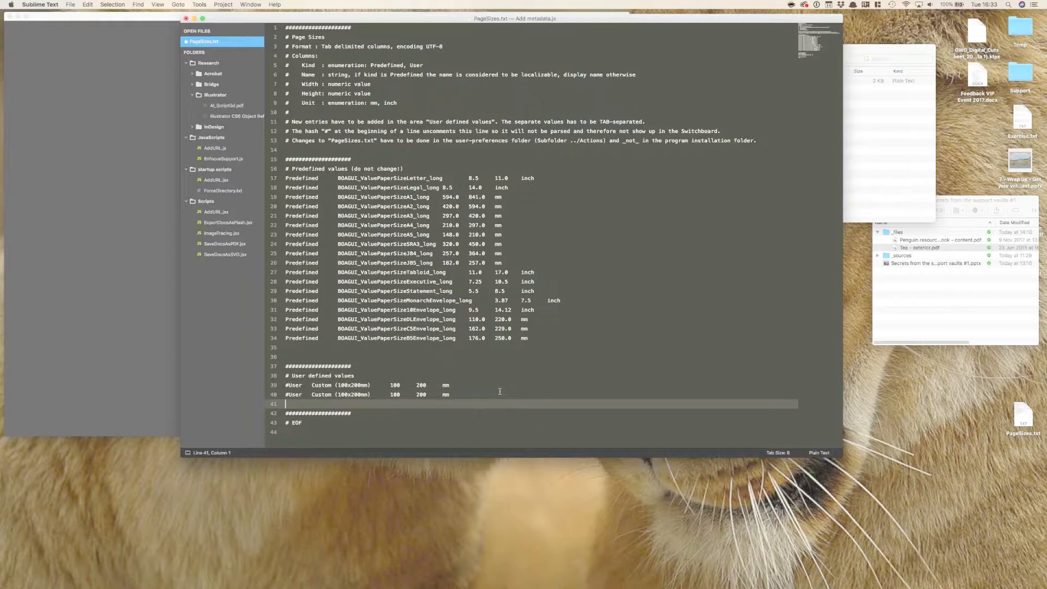
click(291, 394)
key(BackSpace)
key(Right)
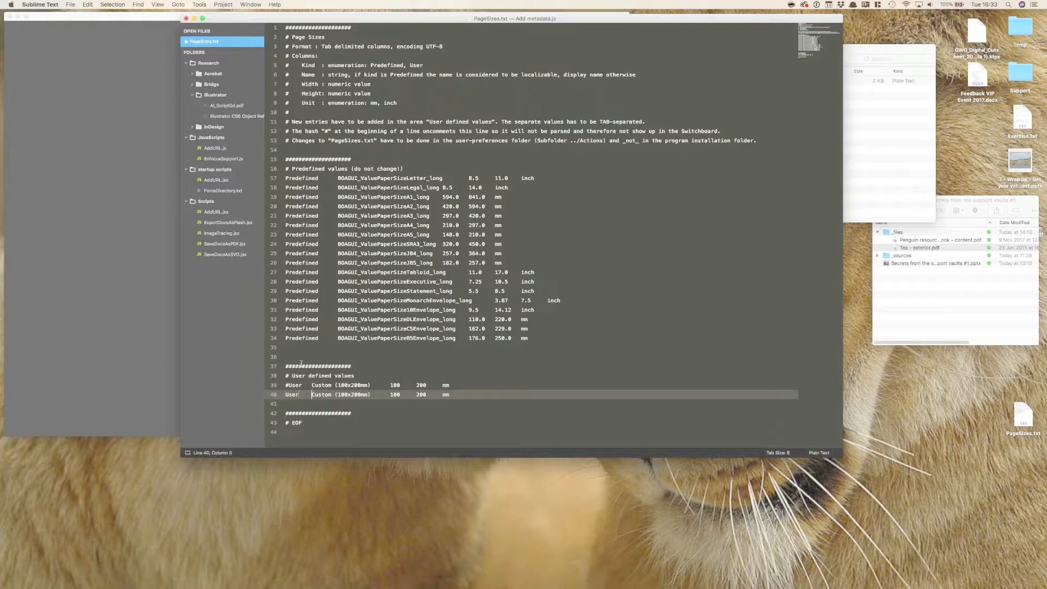
Replace the copied entry's name with Webinar Format, keeping the tab separators around it.
text(Webinar Format)
key(Delete)
key(Delete)
key(Delete)
key(Delete)
key(Delete)
key(Delete)
key(Delete)
key(Delete)
key(Delete)
key(Delete)
key(Delete)
key(Delete)
key(Delete)
key(Delete)
key(Delete)
key(Delete)
key(Delete)
key(Left)
key(Left)
key(Left)
key(Left)
key(Left)
Set the Webinar Format entry's width and height to 500 mm each and save PageSizes.txt.
double_click(369, 394)
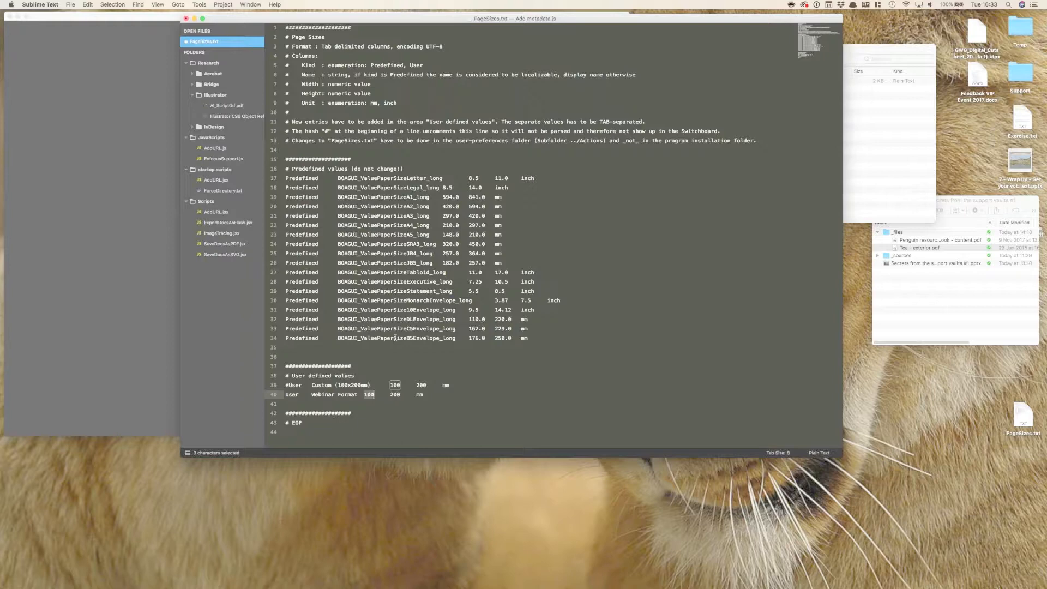
text(500	)
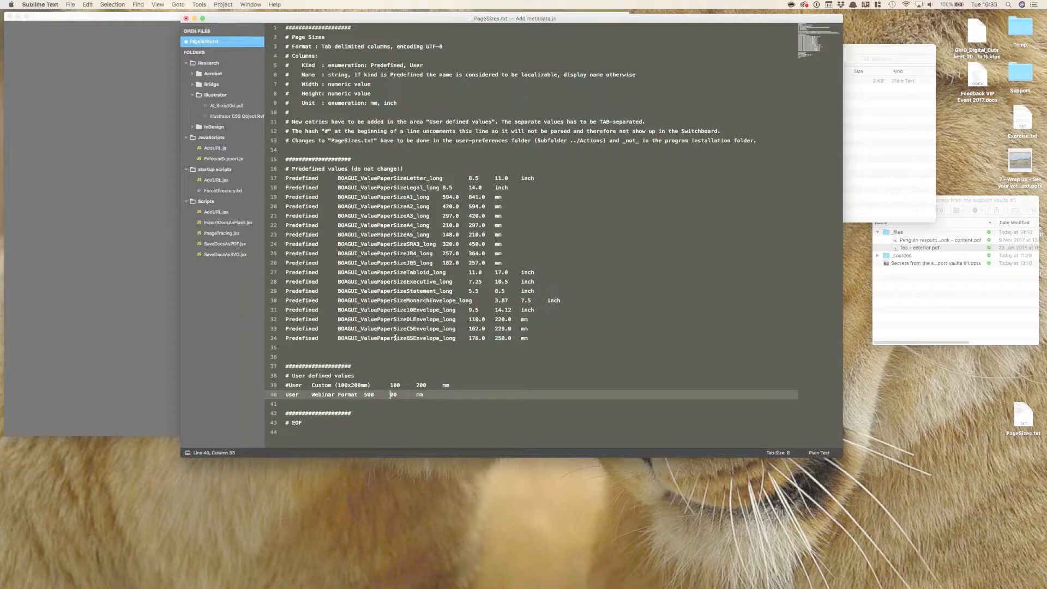
text(500)
key(super+s)
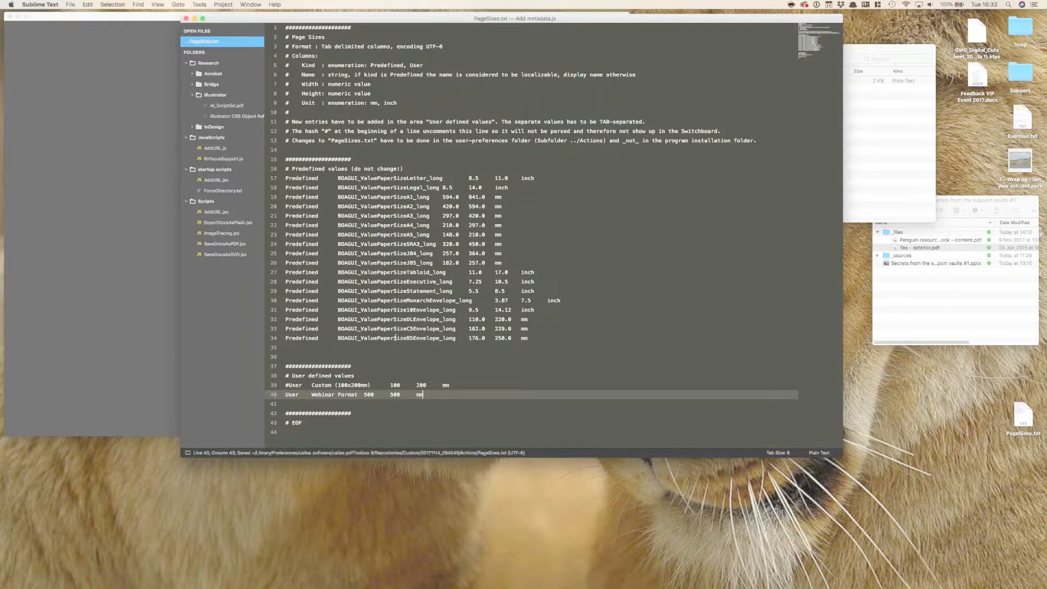
Switch to callas pdfToolbox and check the Fill page action's page size list for the custom format.
click(875, 211)
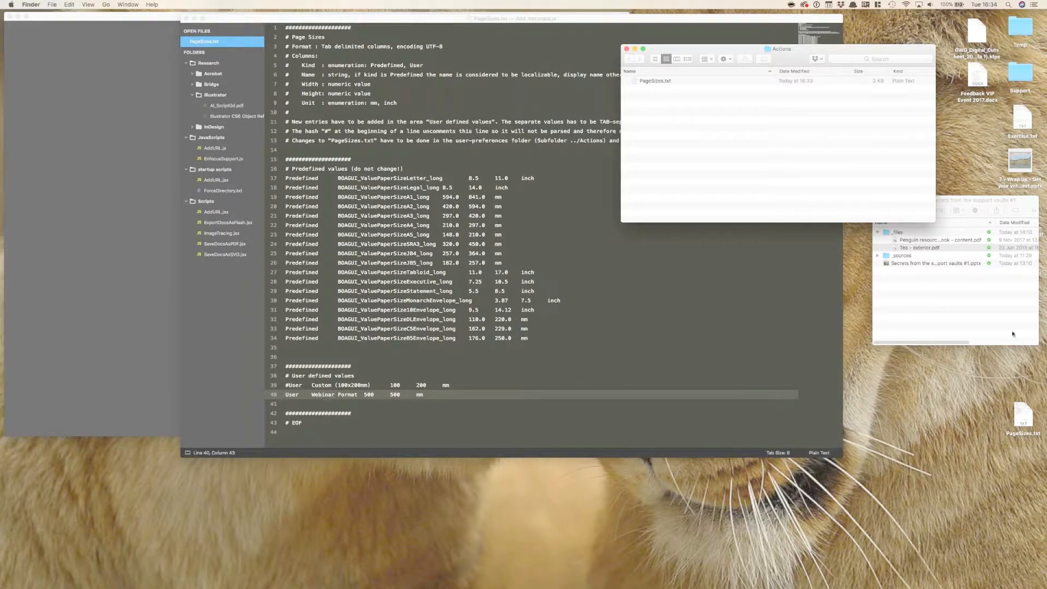
click(551, 151)
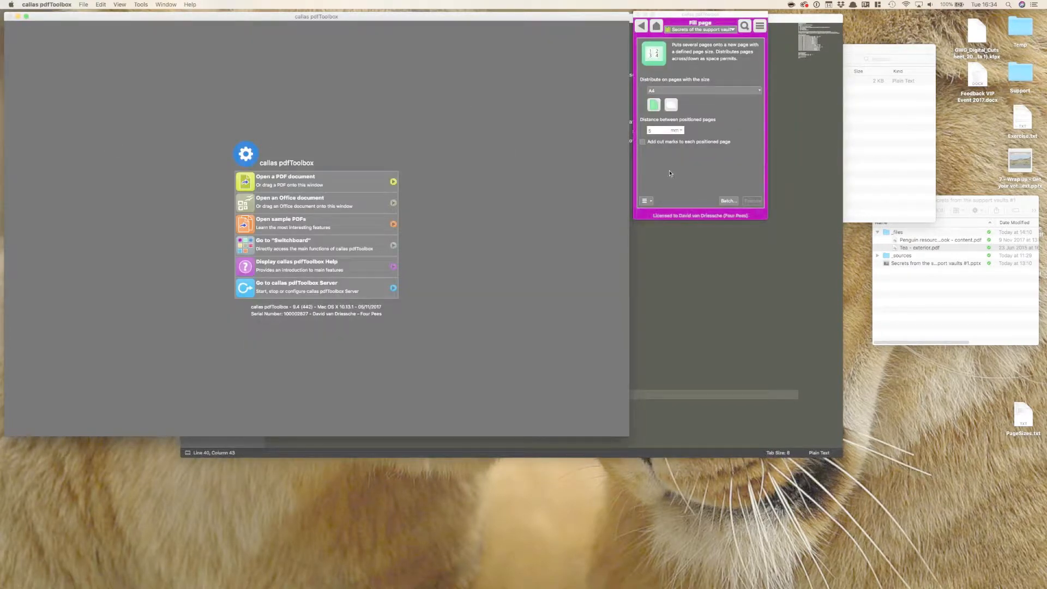
click(757, 91)
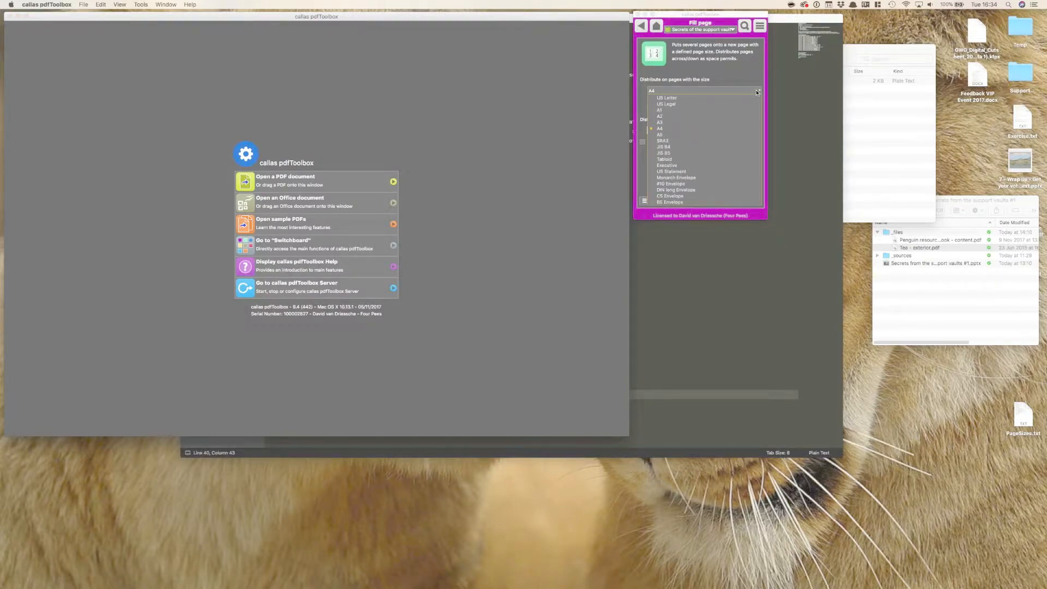
click(739, 76)
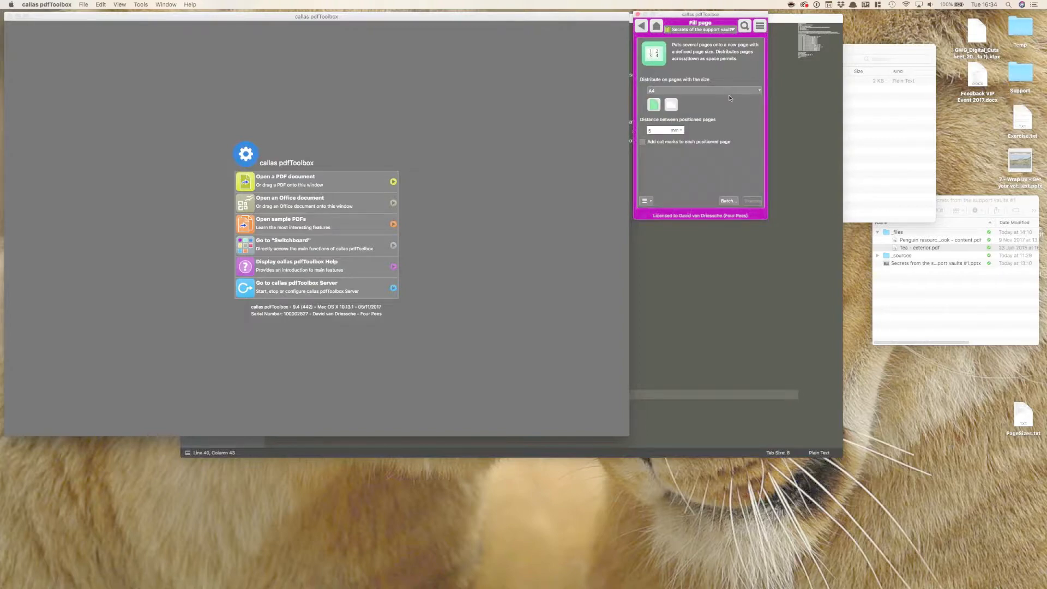
click(736, 92)
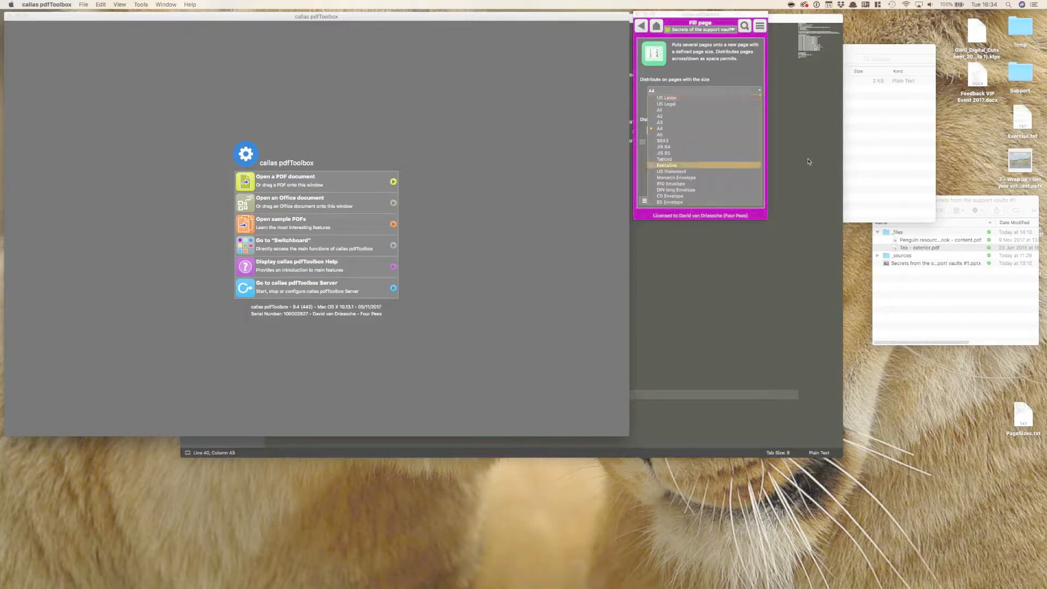
click(740, 71)
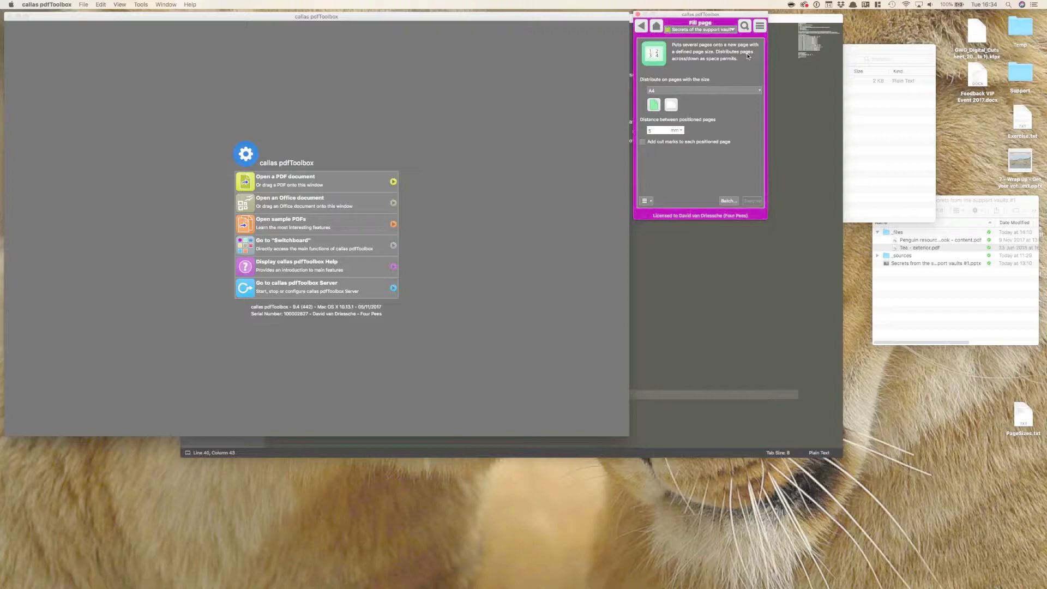
Reopen the Fill page action from the Arrange group and check its page size list for Webinar Format.
click(642, 27)
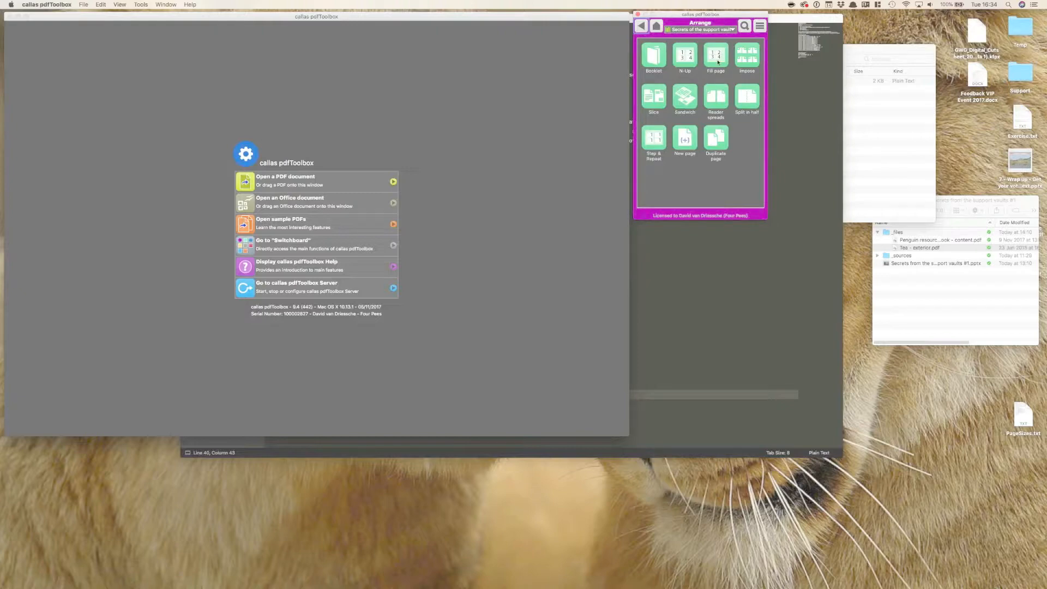
click(716, 56)
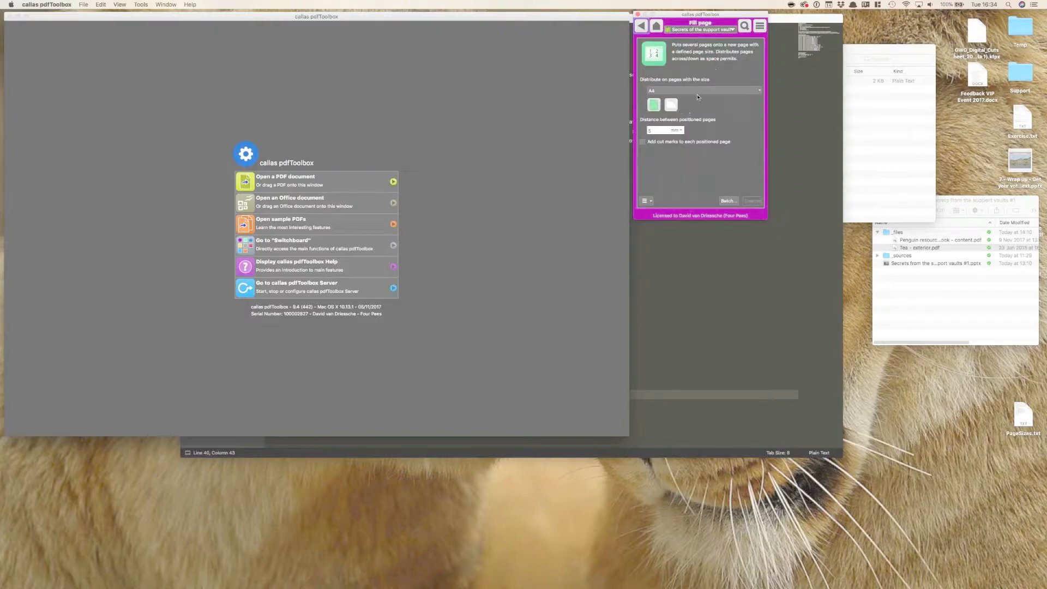
click(697, 90)
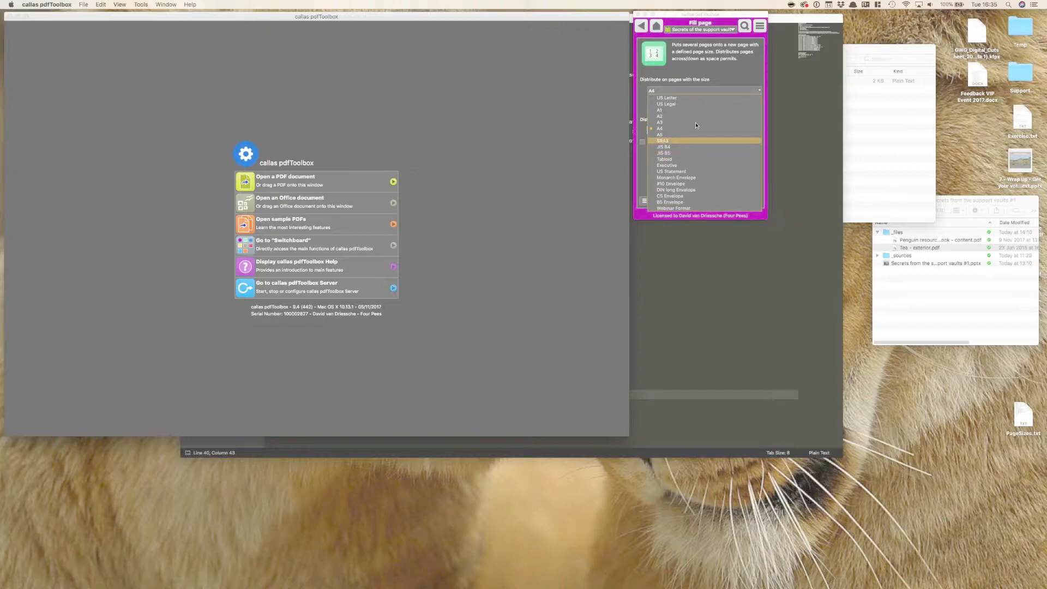
click(703, 236)
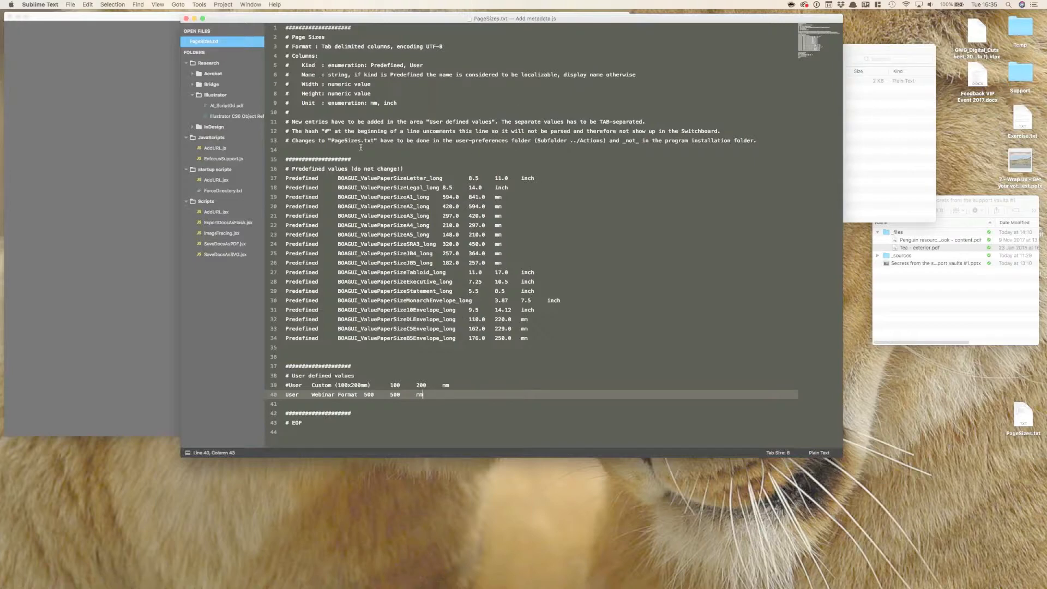
click(131, 150)
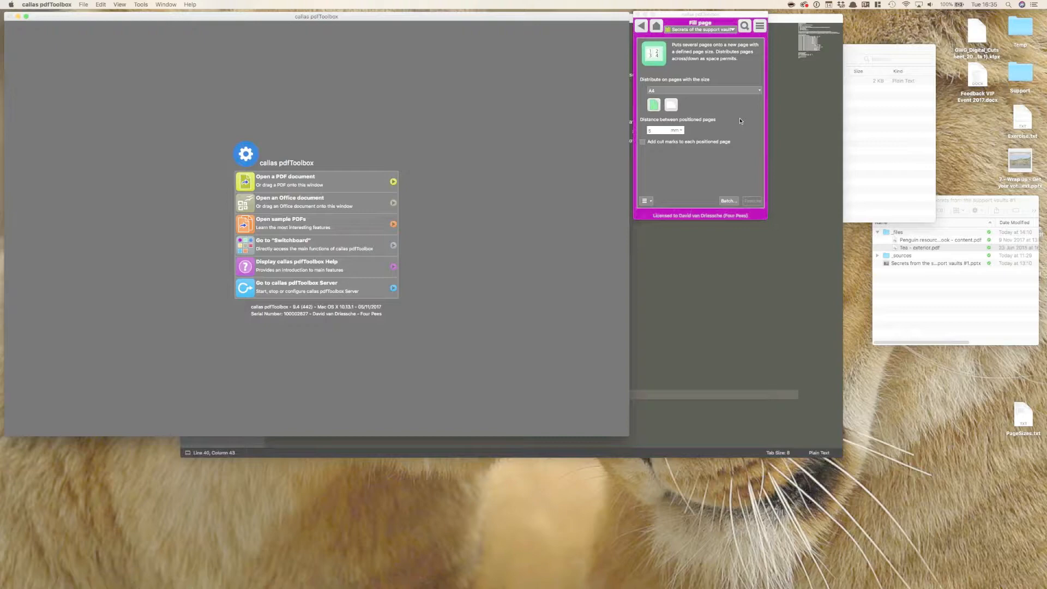
Reload the Fill page action and look through its page size list for the custom Webinar Format entry.
click(642, 26)
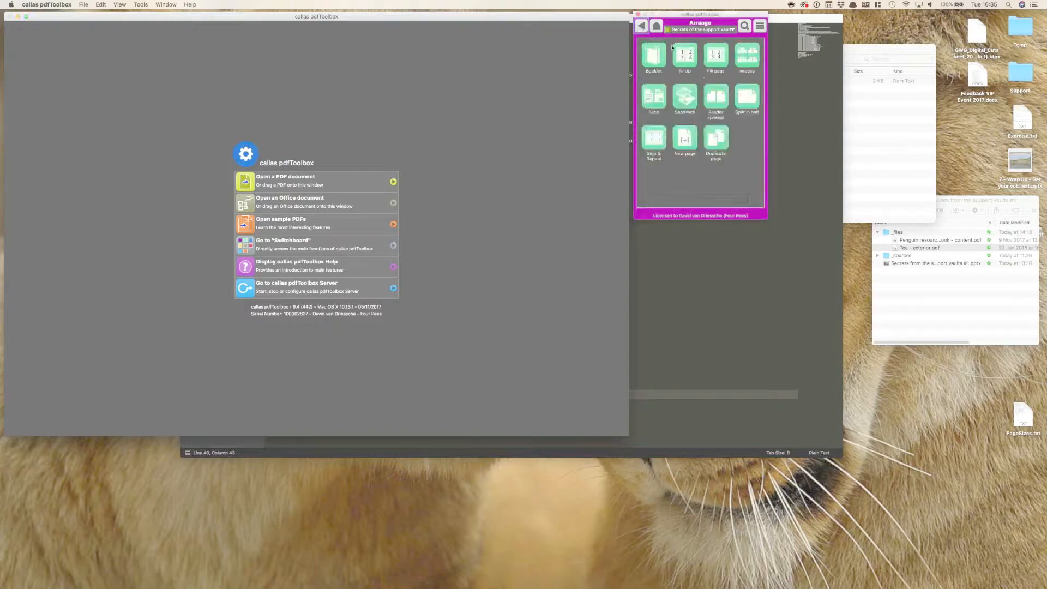
click(724, 61)
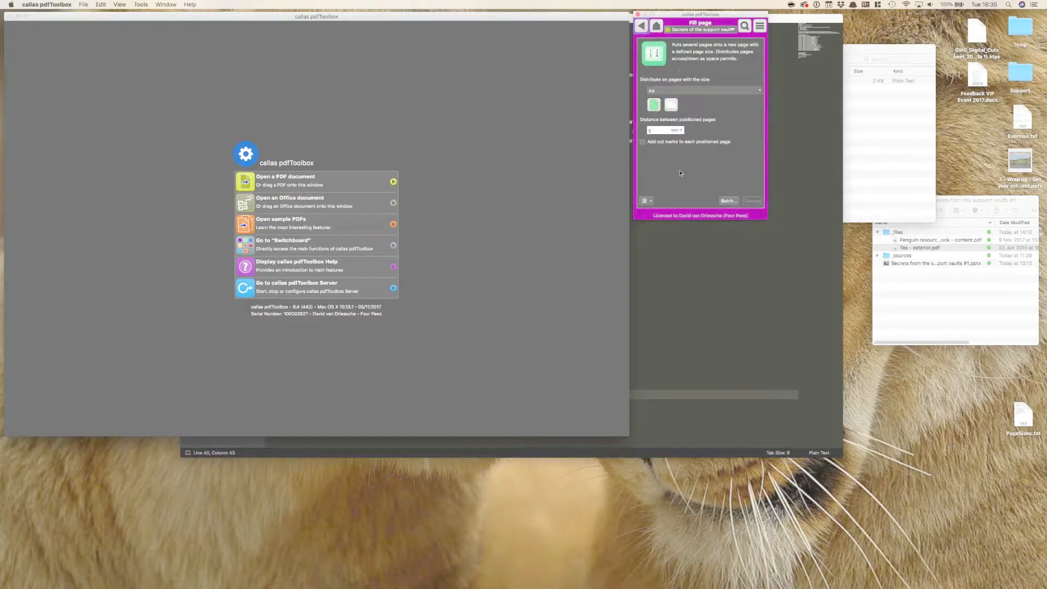
click(712, 91)
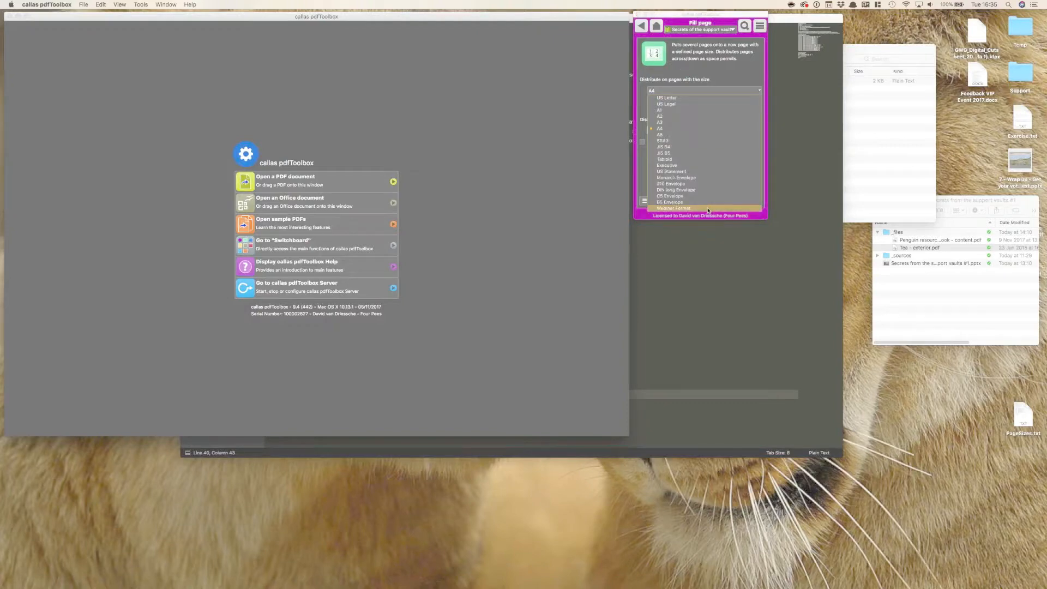
click(596, 212)
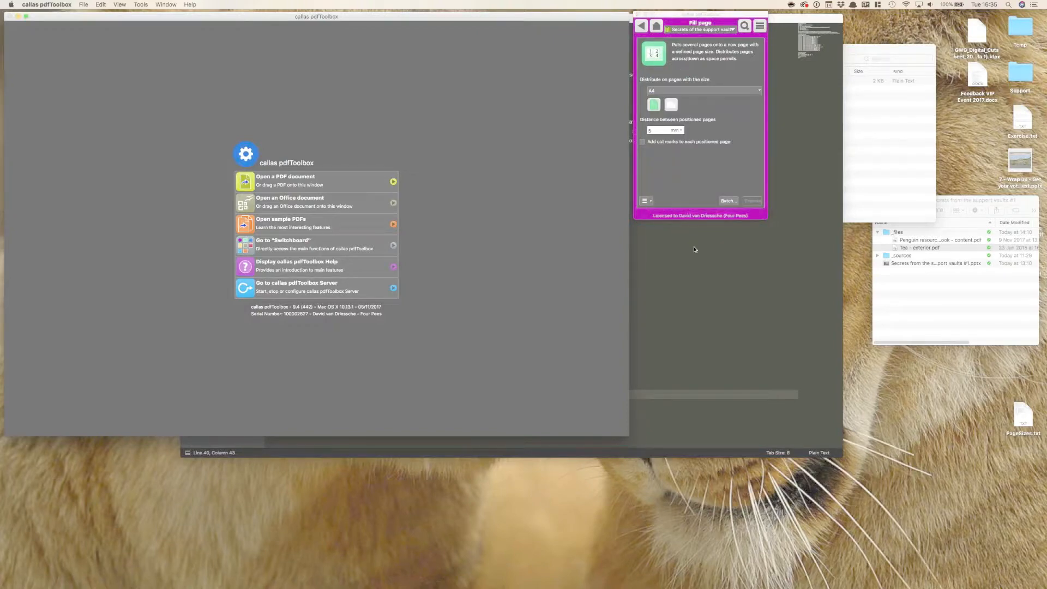
Switch to PageSizes.txt in Sublime Text, duplicate the Webinar Format entry and set the copy's width and height to 400 mm each.
click(529, 454)
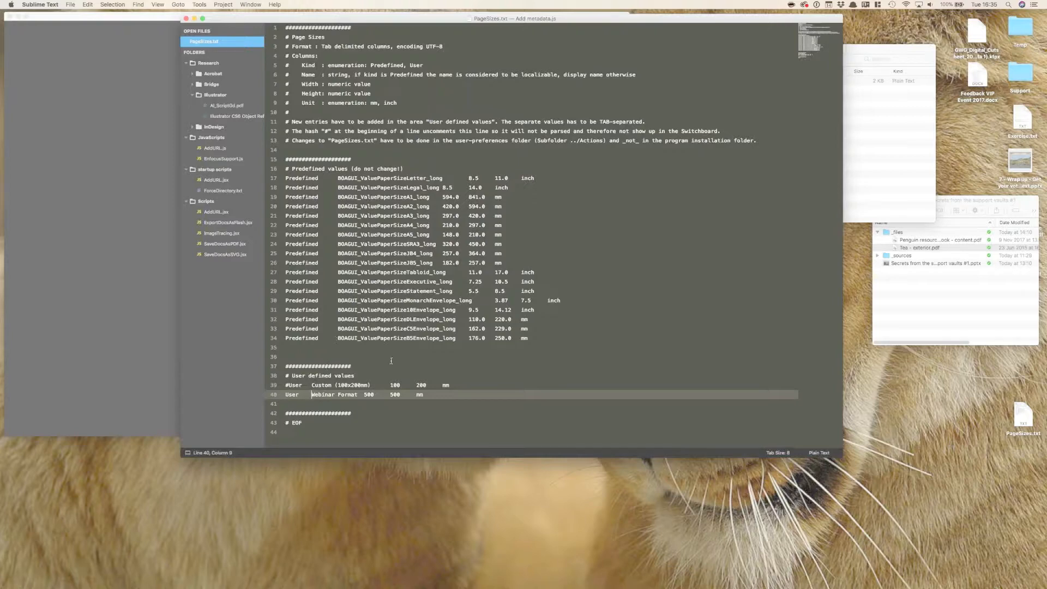
triple_click(380, 394)
key(super+c)
key(Right)
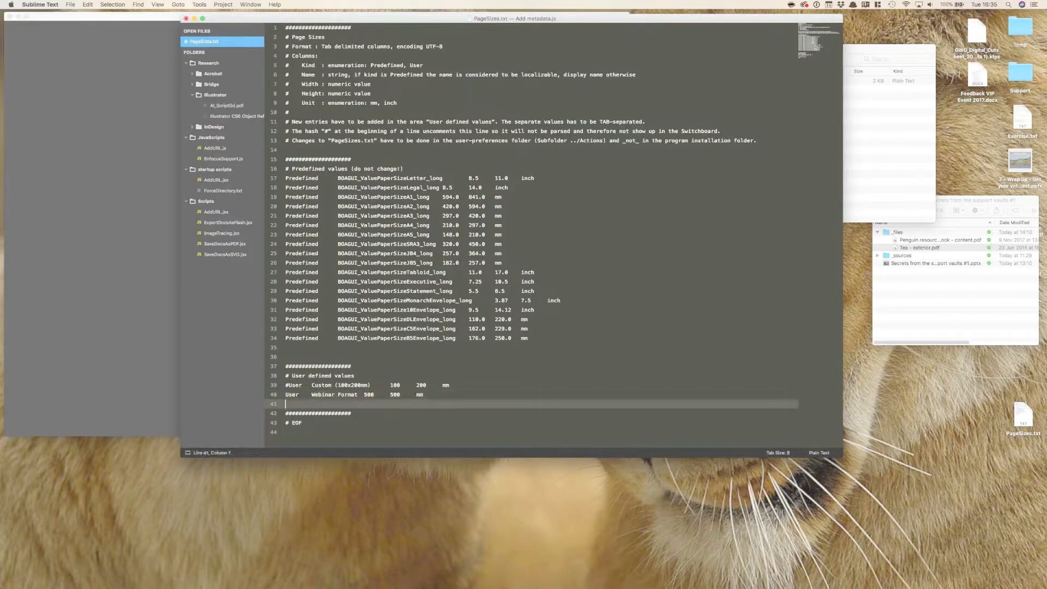
key(super+v)
drag(364, 403, 367, 403)
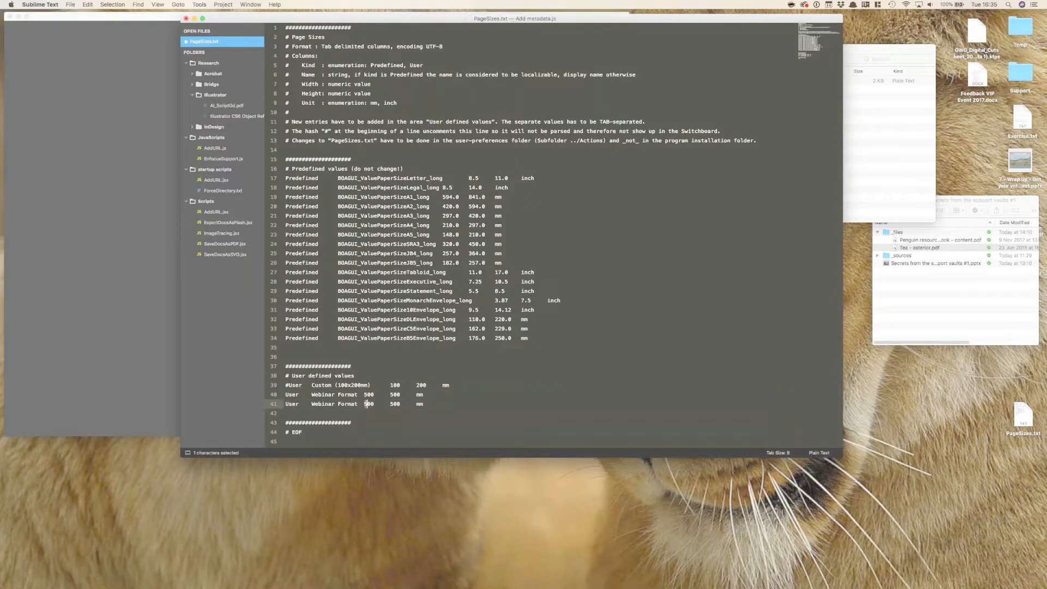
text(4)
drag(391, 404, 394, 404)
text(4)
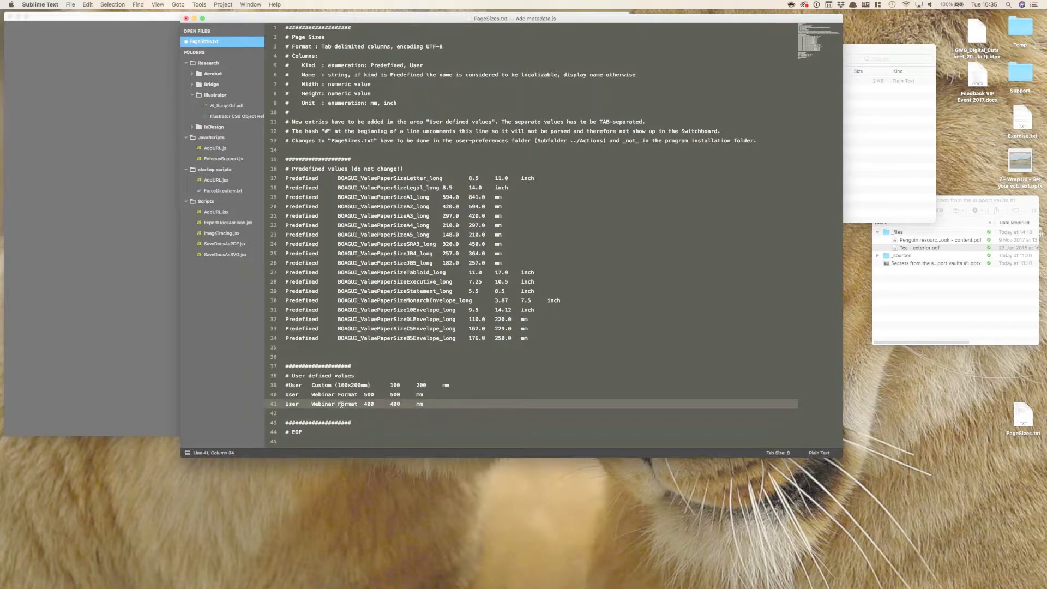
Rename the 400 mm entry Webinar Format 1 and the 500 mm entry Webinar Format 2, placing Webinar Format 1 first.
text( 1)
key(Up)
key(Right)
text(2)
click(320, 404)
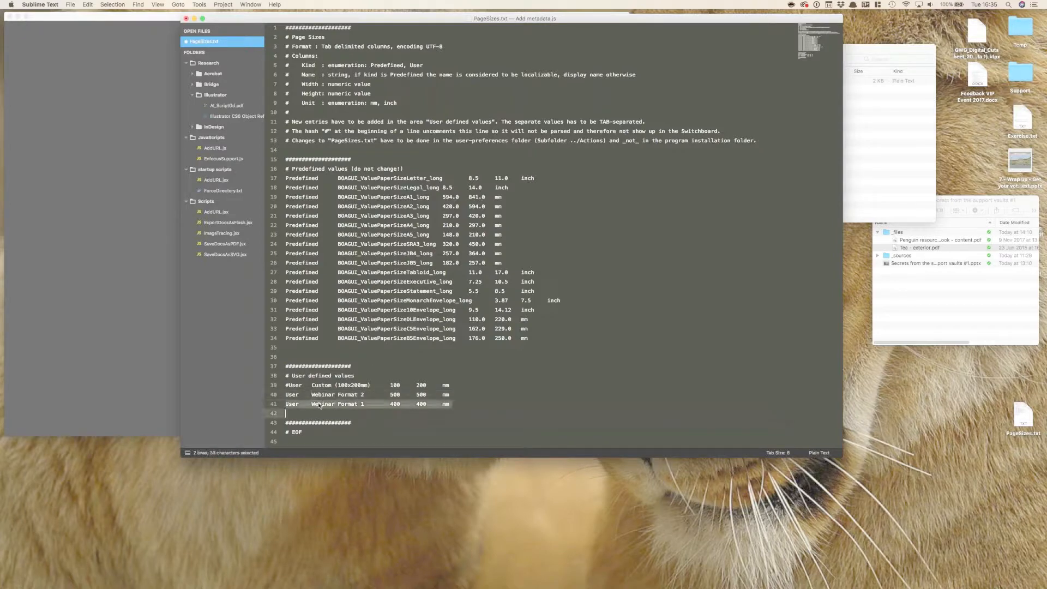
triple_click(288, 404)
key(ctrl+super+Up)
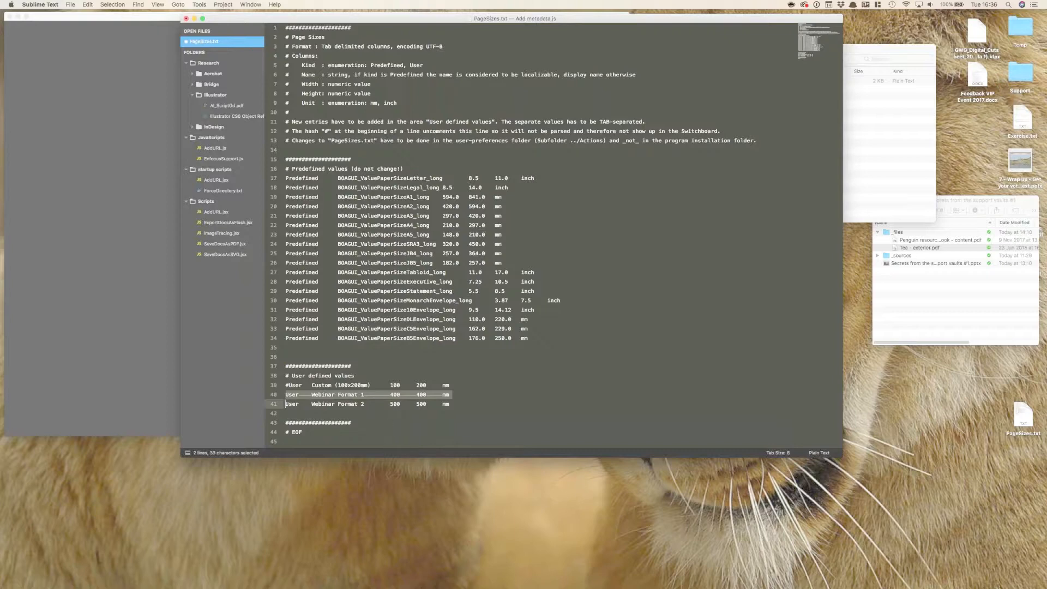
Remove the tab between User and Webinar Format 2, save PageSizes.txt, and test the file by reopening Fill page in callas pdfToolbox.
click(312, 404)
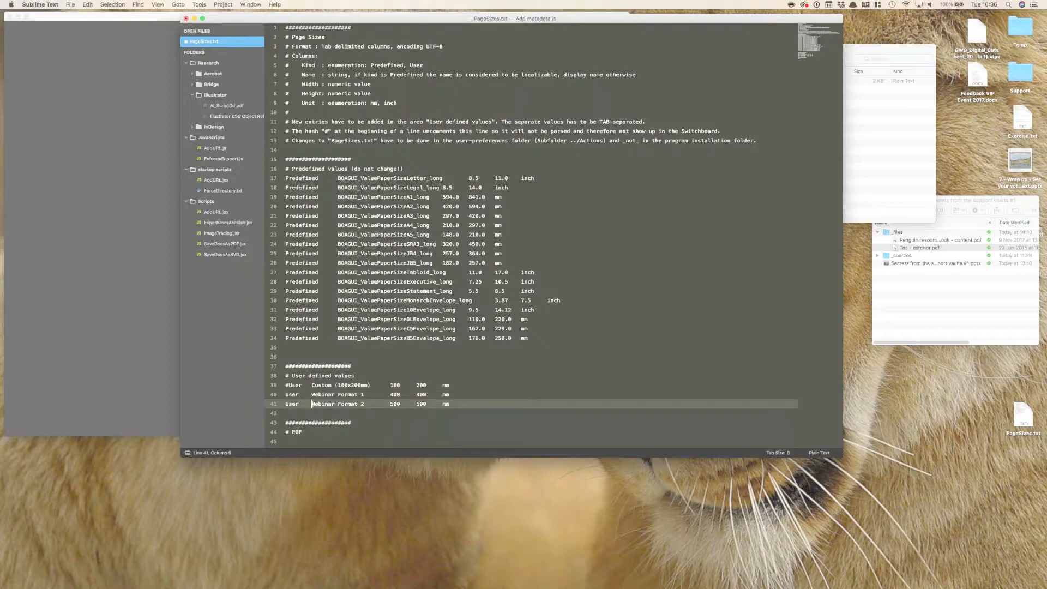
key(BackSpace)
key(super+s)
key(super+Tab)
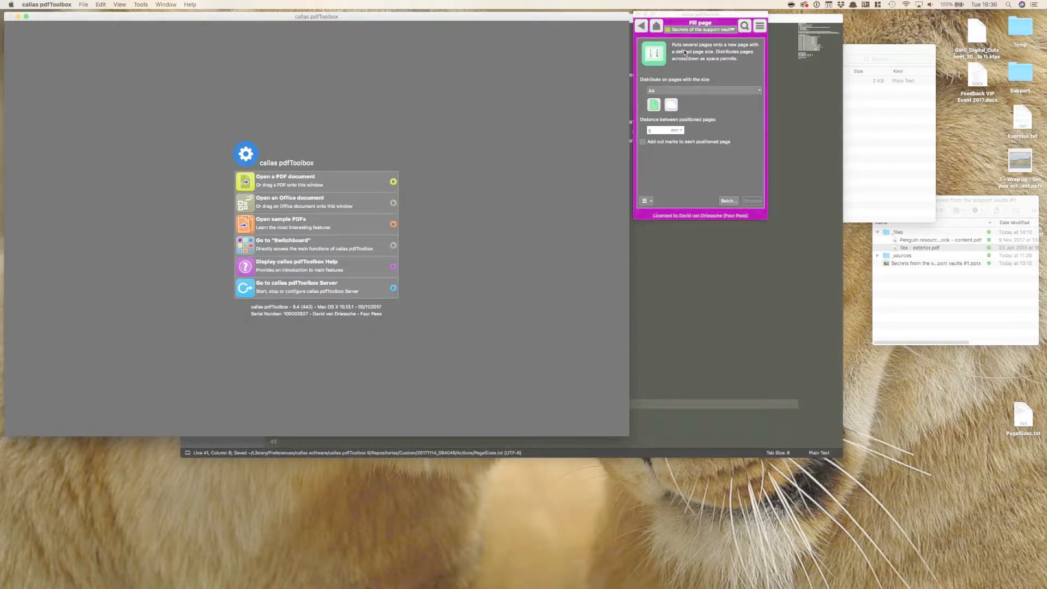
click(642, 28)
click(716, 66)
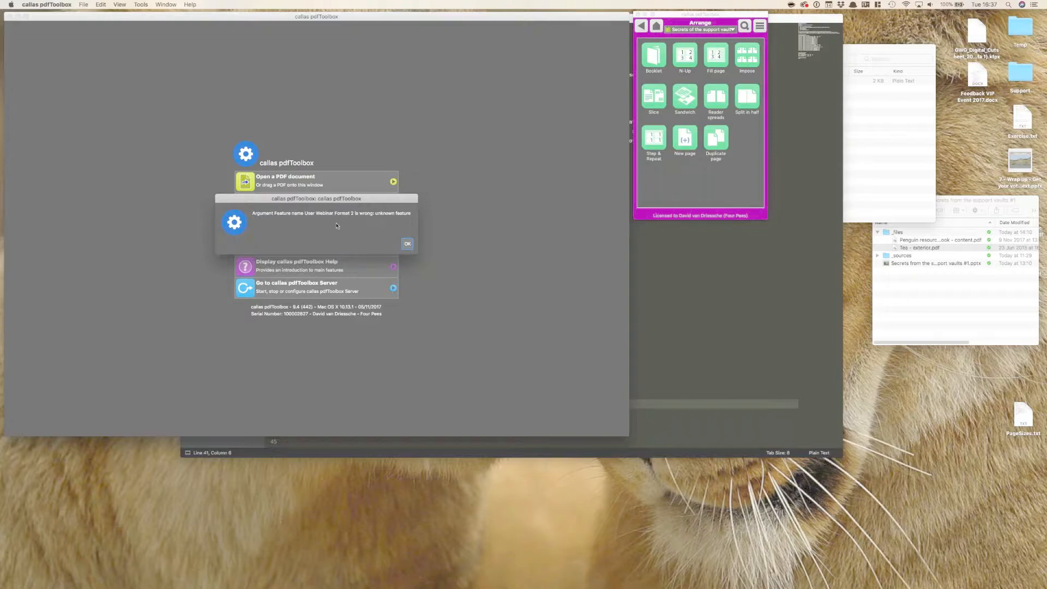
click(407, 243)
Return to Sublime Text, restore the tab separator between User and Webinar Format 2, and save PageSizes.txt.
key(super+Tab)
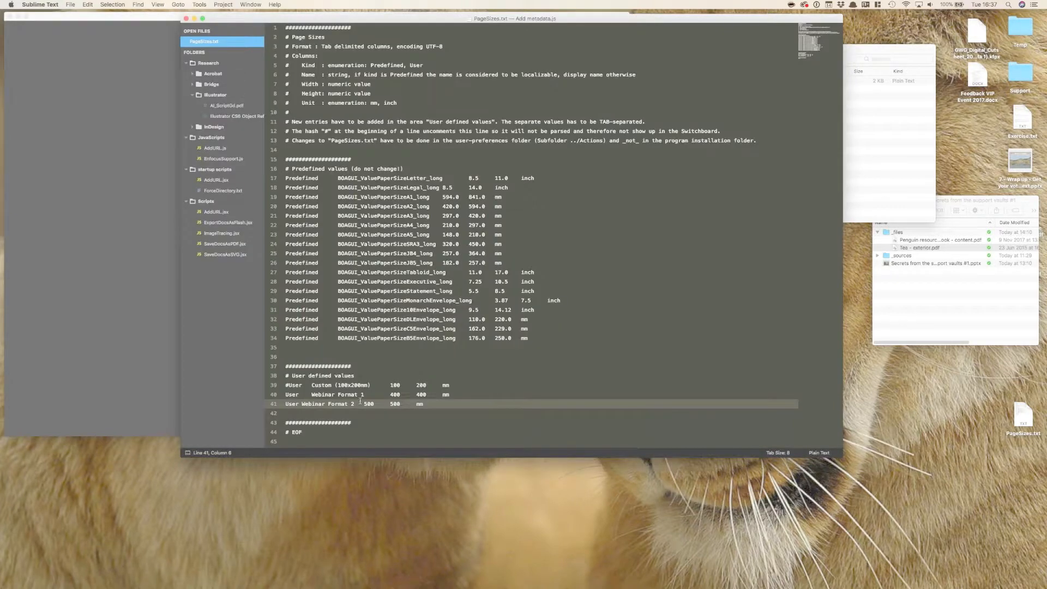
drag(312, 397, 302, 404)
key(super+c)
key(super+v)
key(super+s)
Switch to callas pdfToolbox, check Fill page's page size list for both Webinar Formats, and return to the Arrange group.
key(super+Tab)
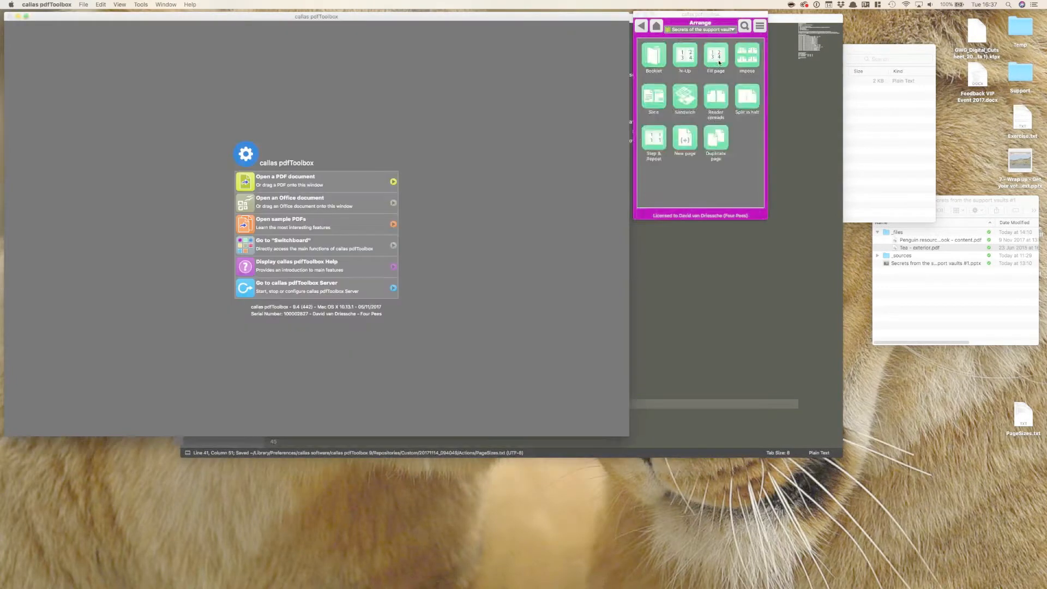
click(686, 137)
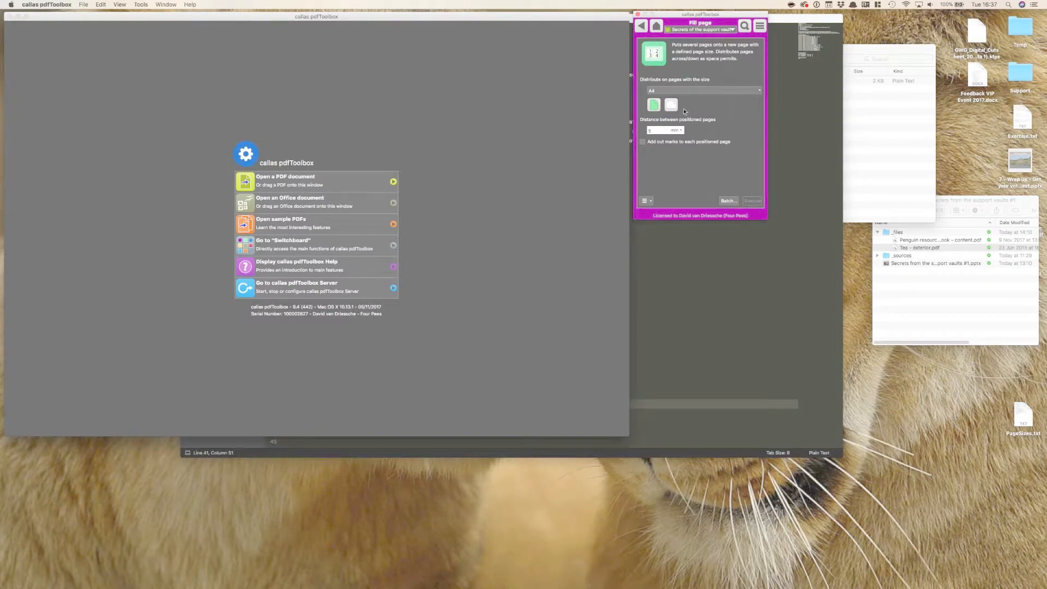
click(676, 92)
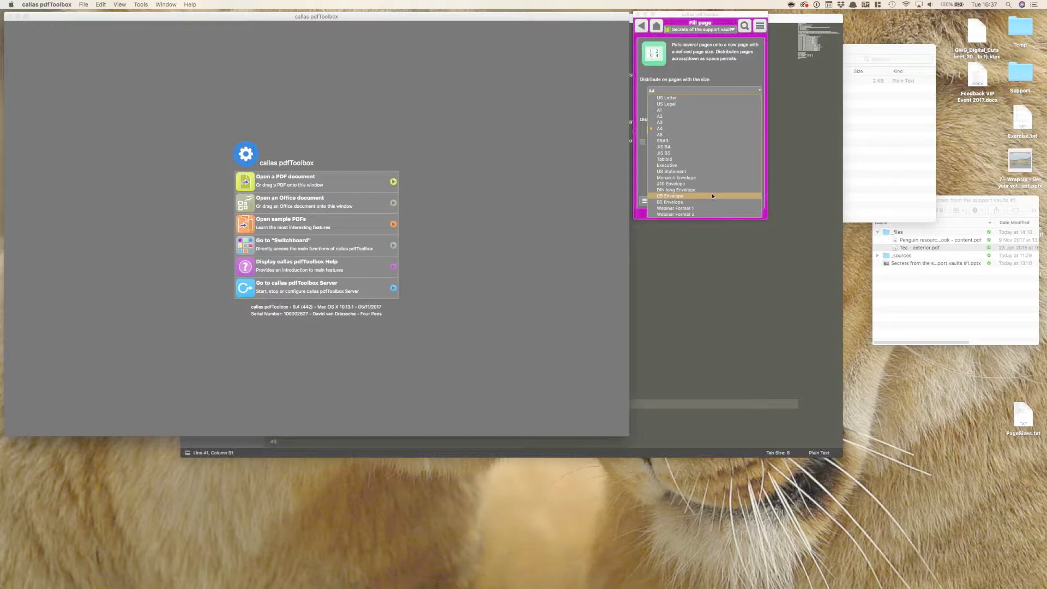
click(705, 79)
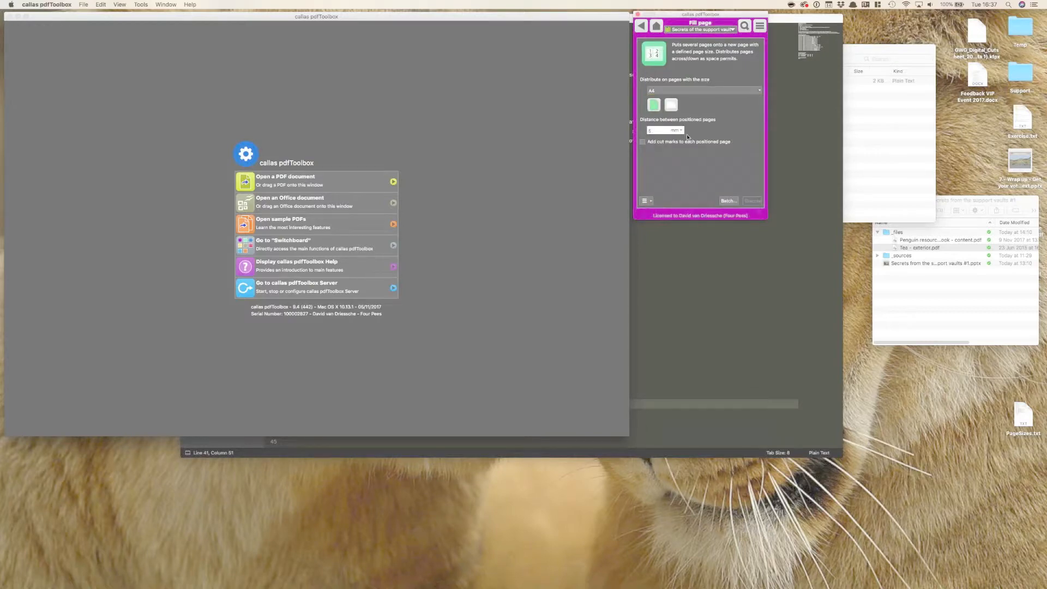
click(641, 26)
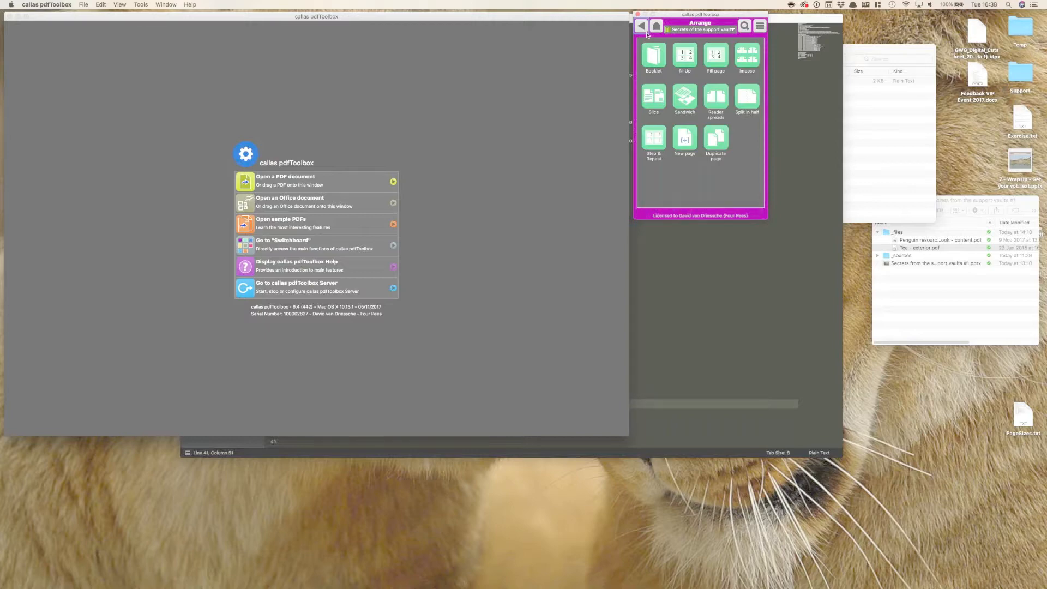
Switch to PageSizes.txt in Sublime Text and delete the predefined Letter and Legal page size entries.
click(657, 297)
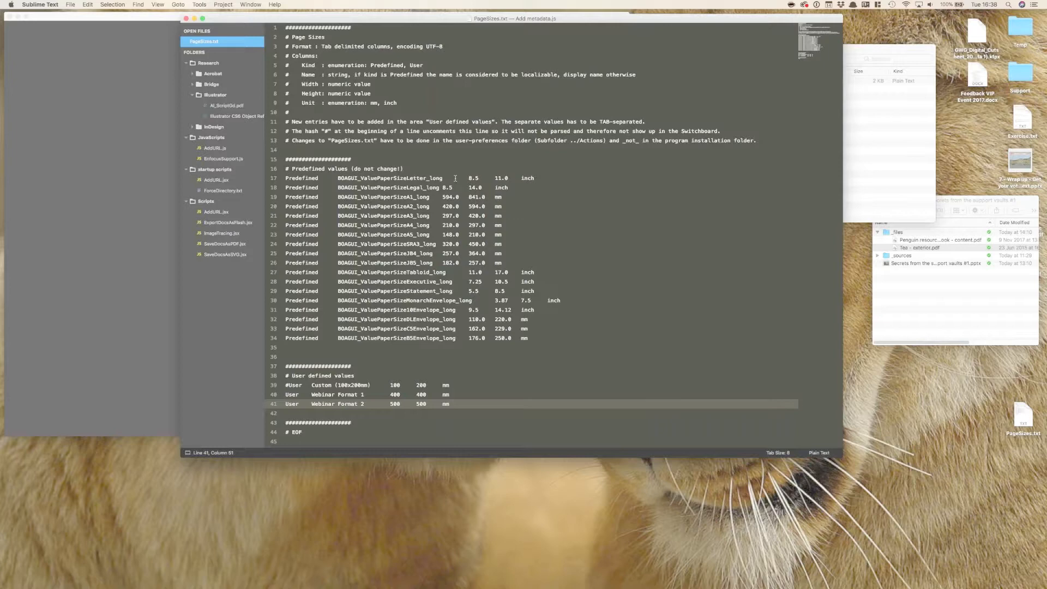
triple_click(378, 169)
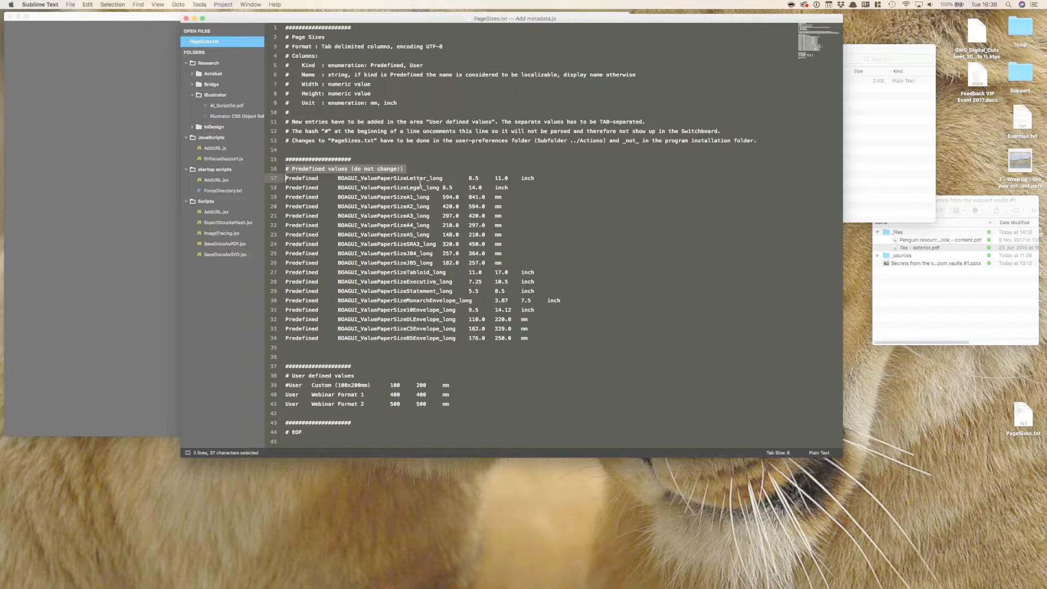
click(421, 180)
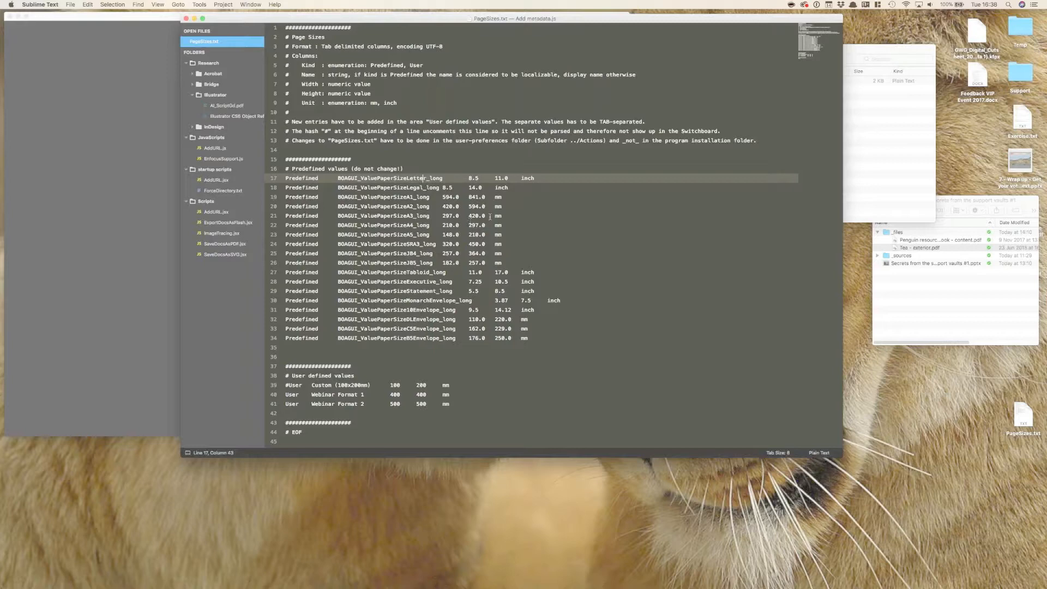
triple_click(447, 179)
drag(447, 179, 472, 186)
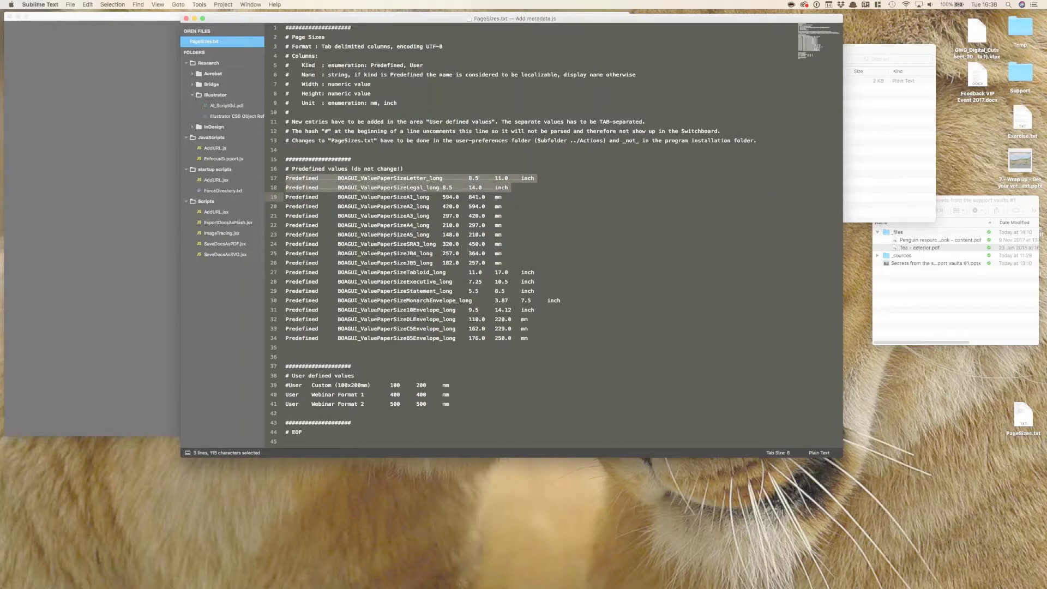
key(BackSpace)
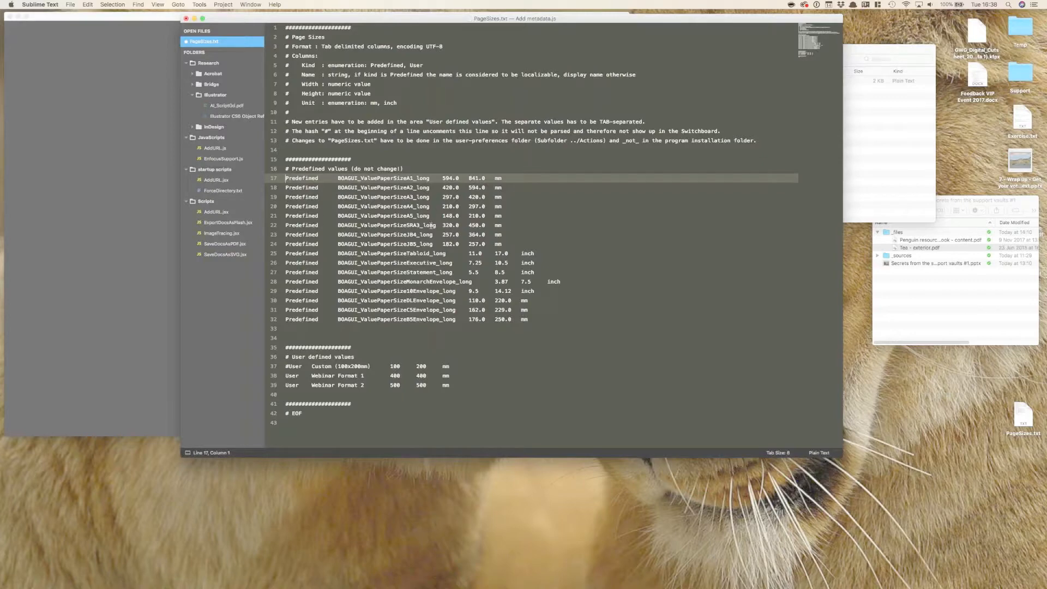
Delete the predefined entries from SRA3 through B5 Envelope and the commented-out Custom (100x200mm) entry, and save PageSizes.txt.
triple_click(431, 225)
drag(432, 225, 420, 320)
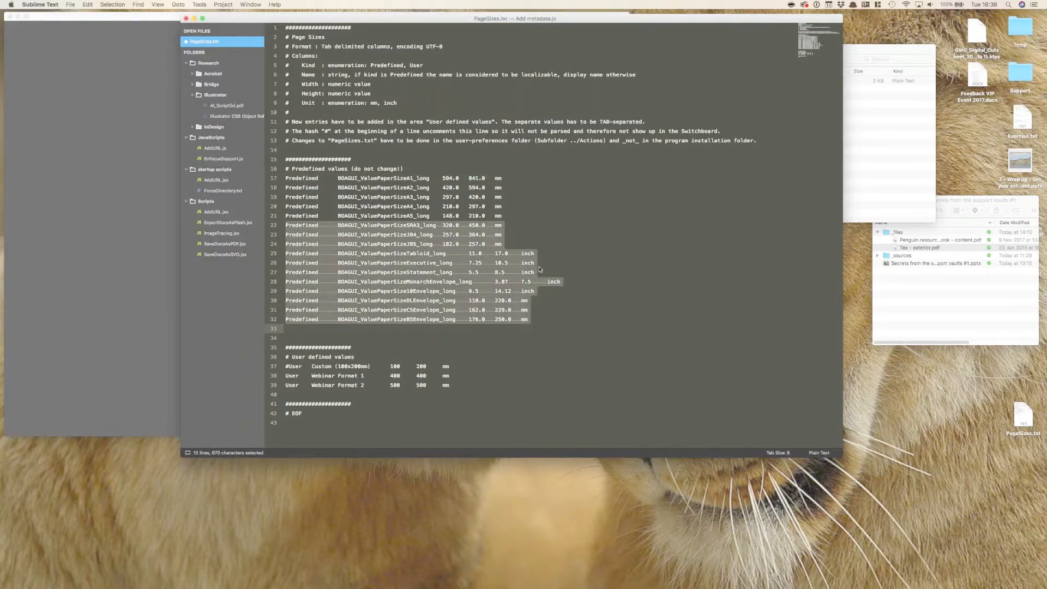
key(BackSpace)
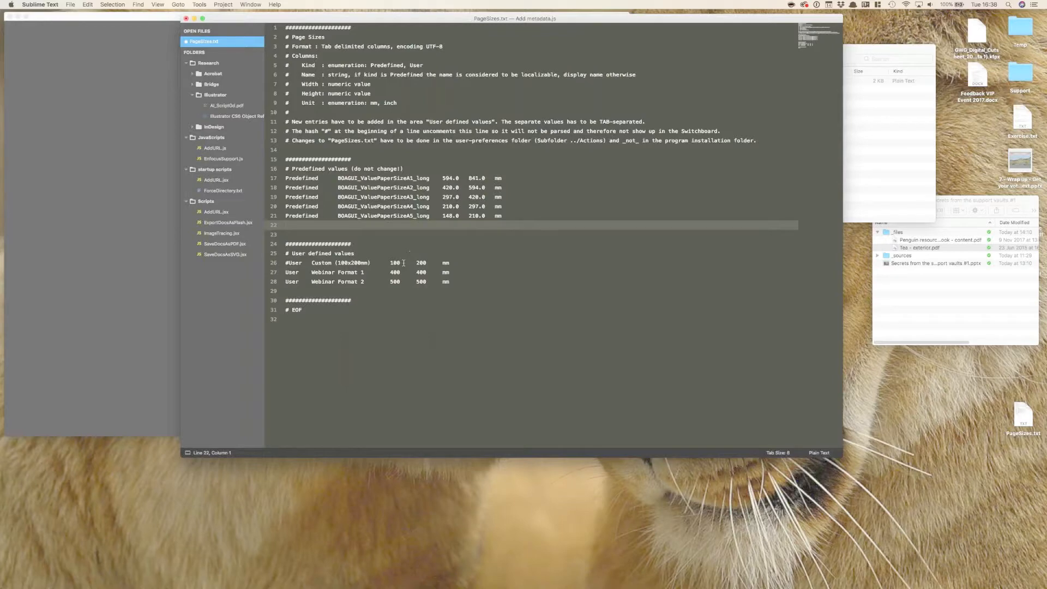
triple_click(406, 265)
key(BackSpace)
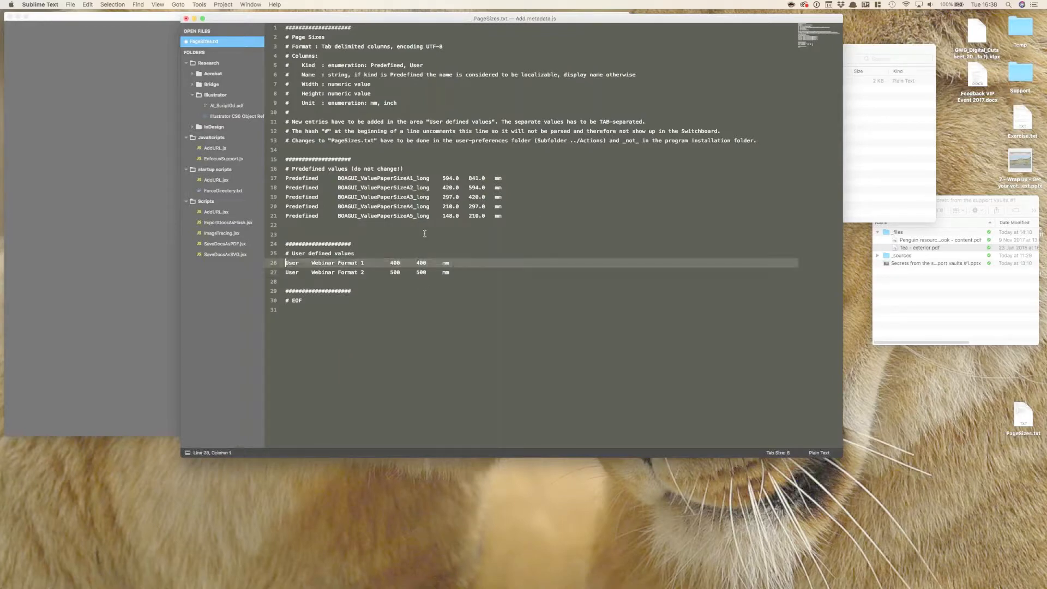
key(super+s)
Switch to callas pdfToolbox and compare the Fill page action's page size list with the shortened PageSizes.txt.
key(super+Tab)
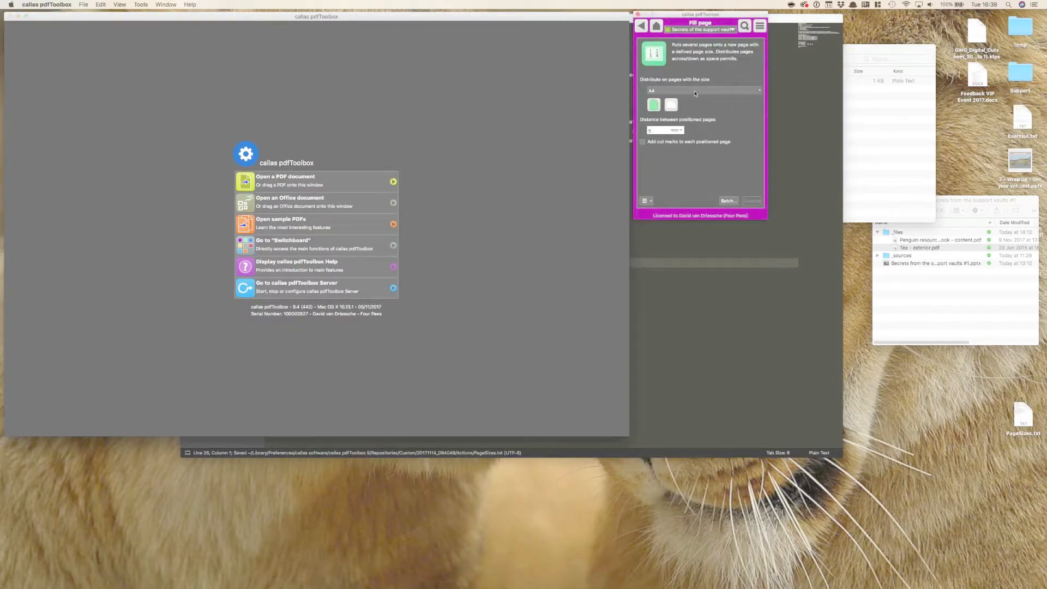
click(695, 91)
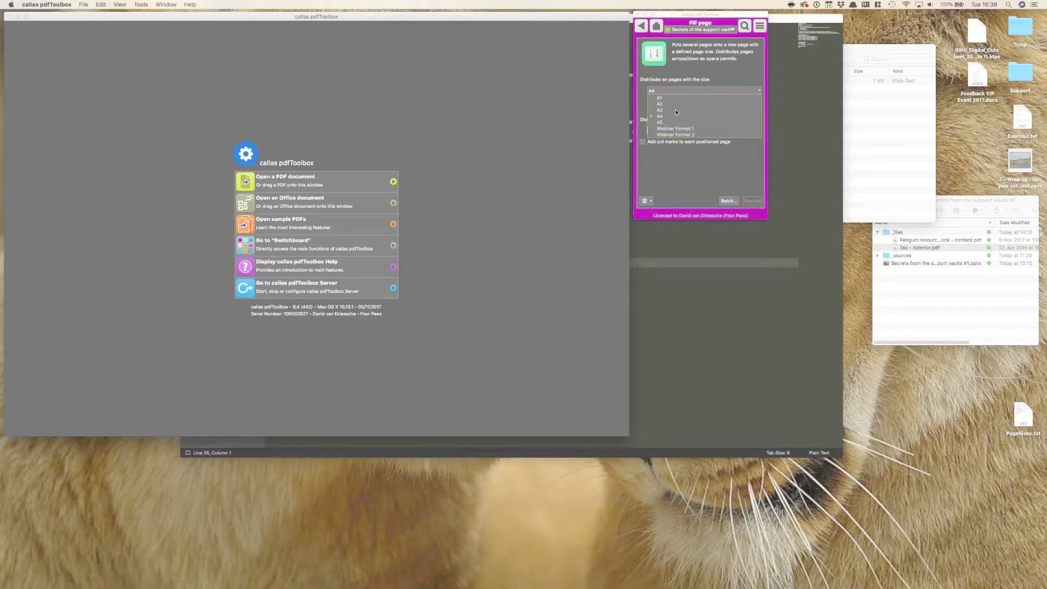
click(685, 277)
click(435, 208)
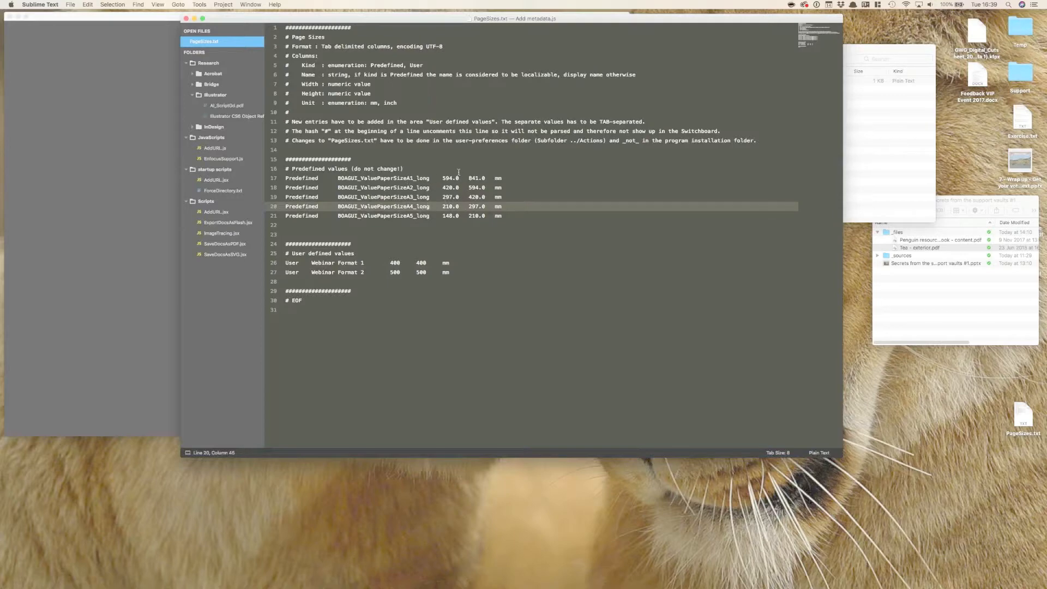
click(146, 166)
click(682, 90)
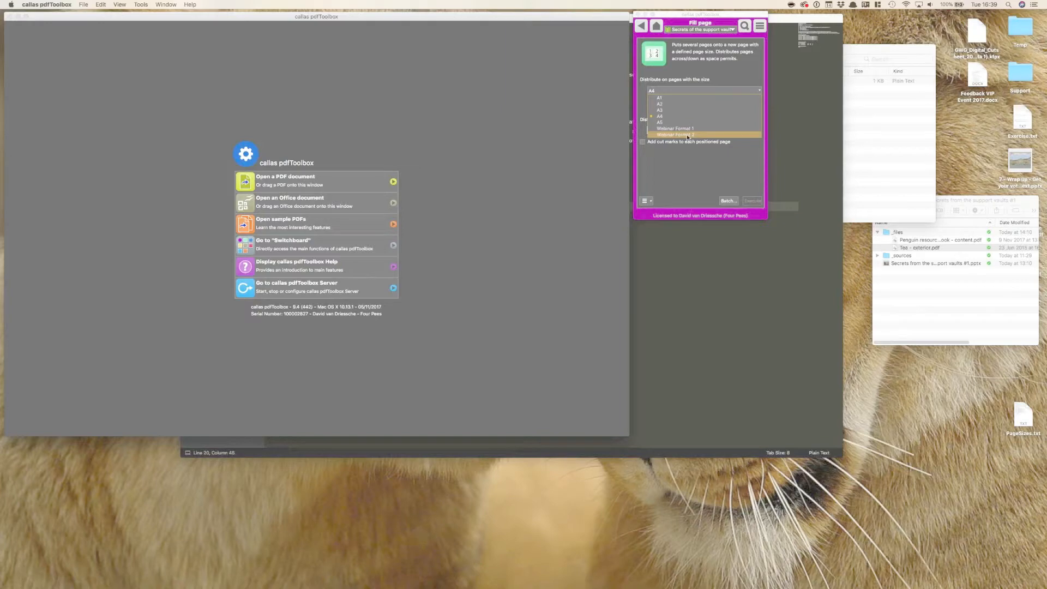
click(682, 153)
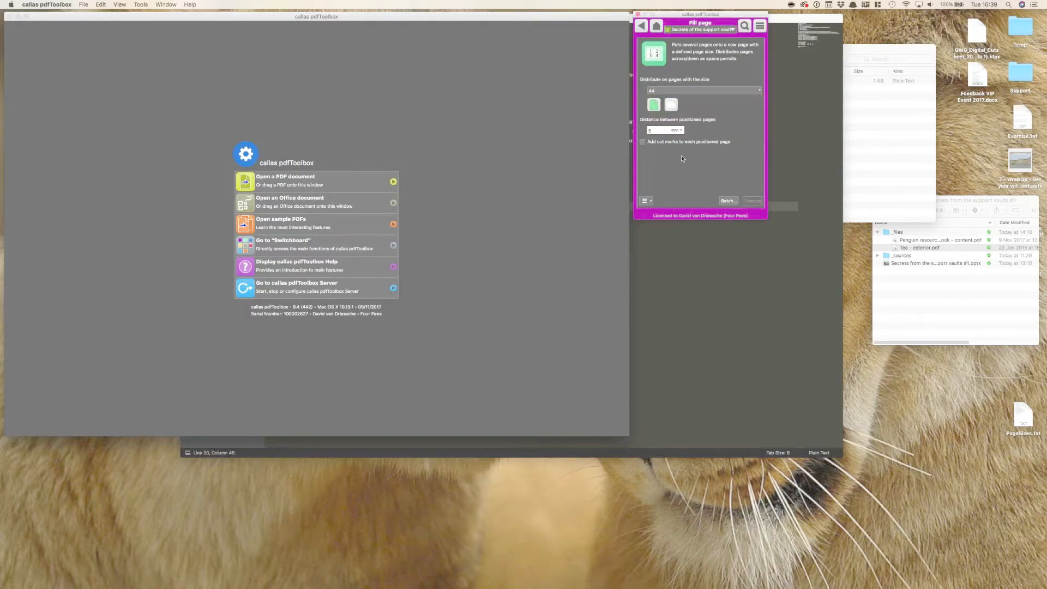
Switch to the Secrets from the support vaults #1 presentation in PowerPoint and start its slide show from the Built-in Imposition functions slide.
click(516, 115)
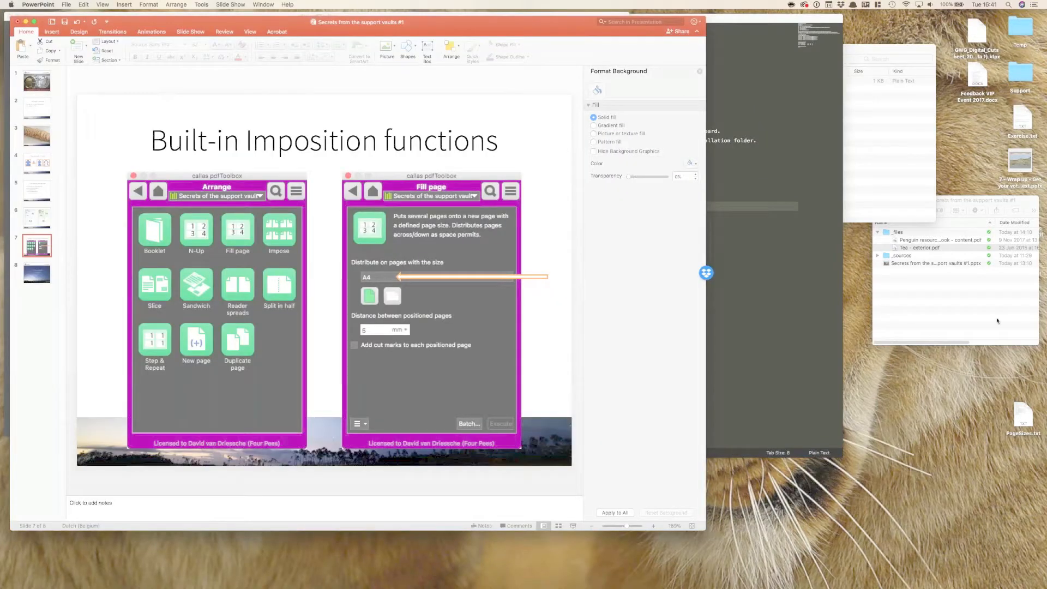
key(super+Return)
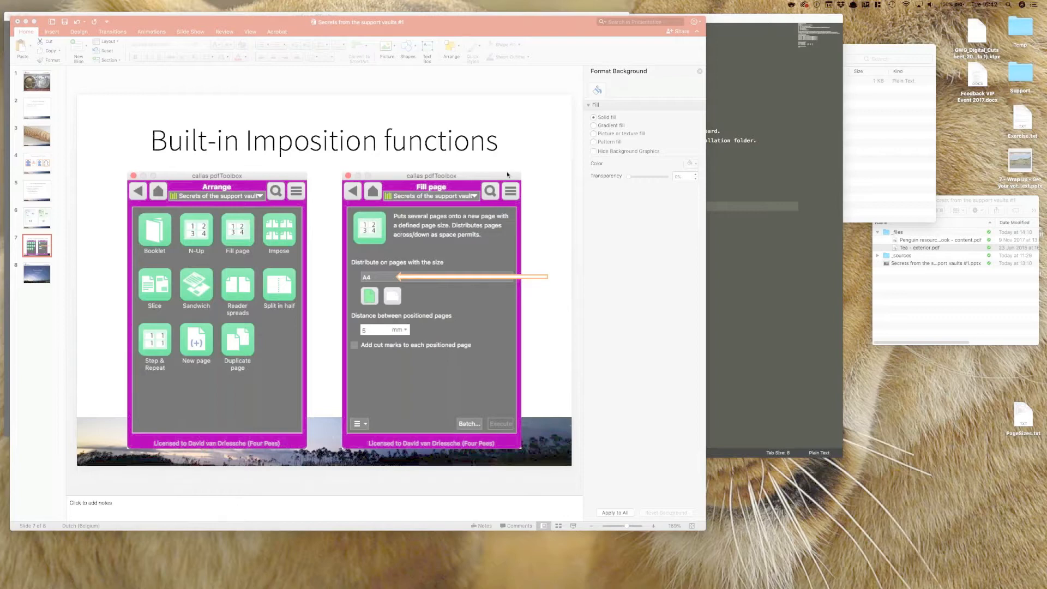
click(538, 162)
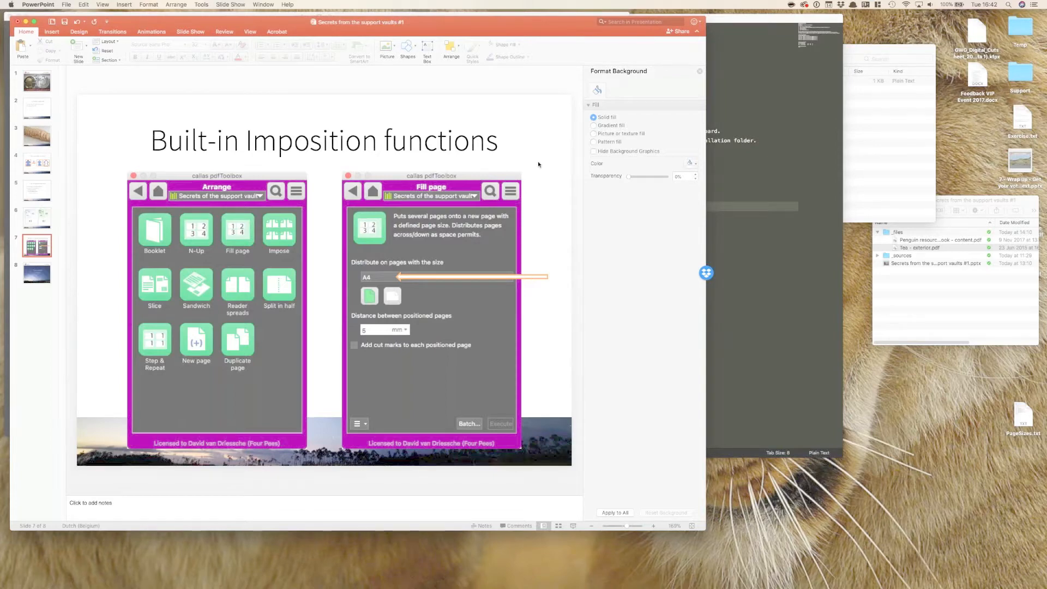
Leave the presentation for callas pdfToolbox and set the Fill page action's page size to Webinar Format 1.
key(super+h)
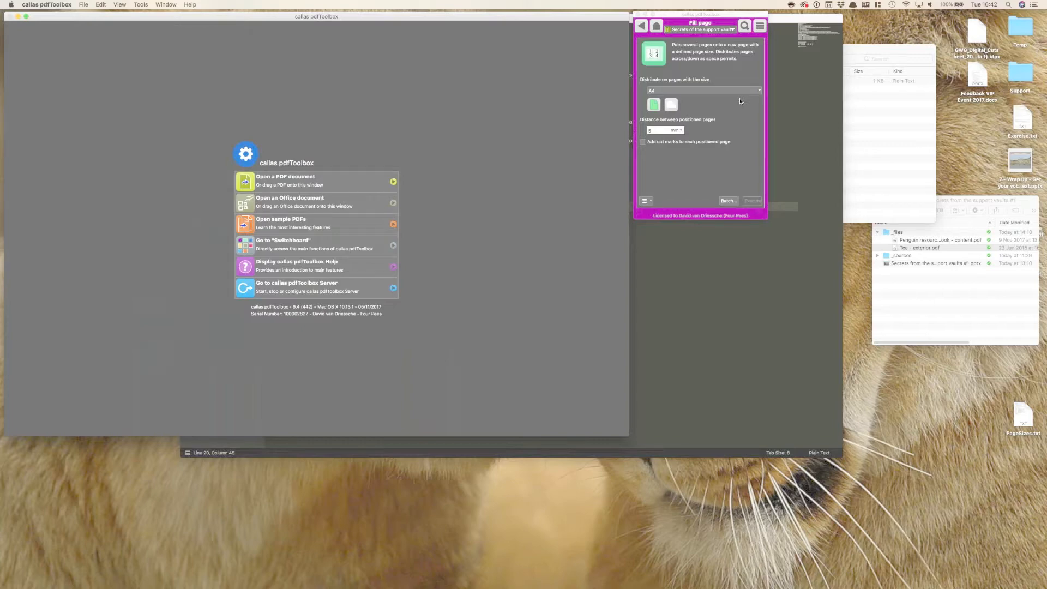
click(673, 91)
click(672, 129)
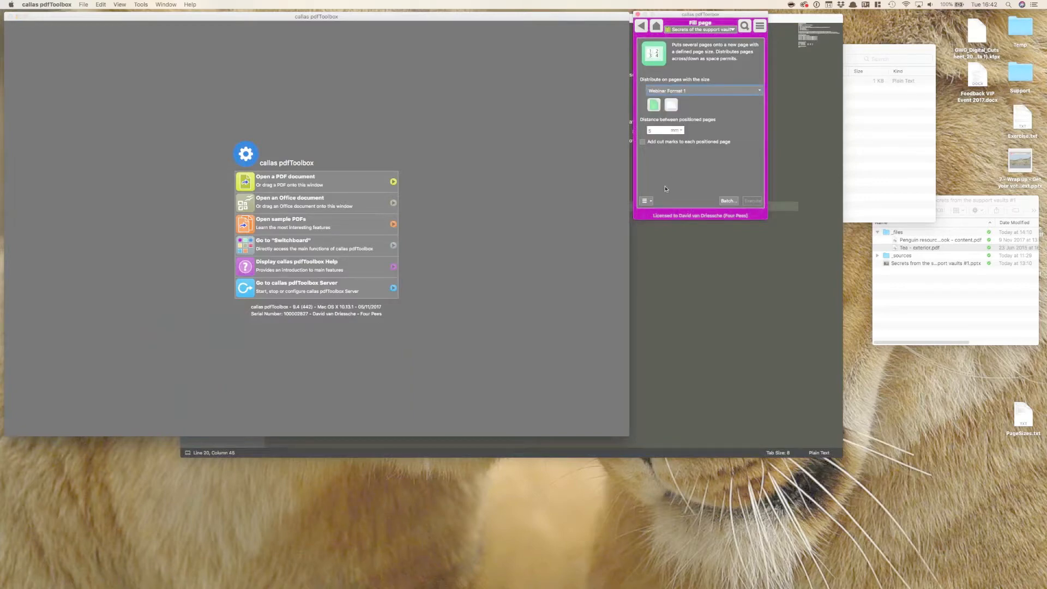
Create a new switchboard action from the Fill page settings, named Fill page using Webinar Format 1.
click(646, 201)
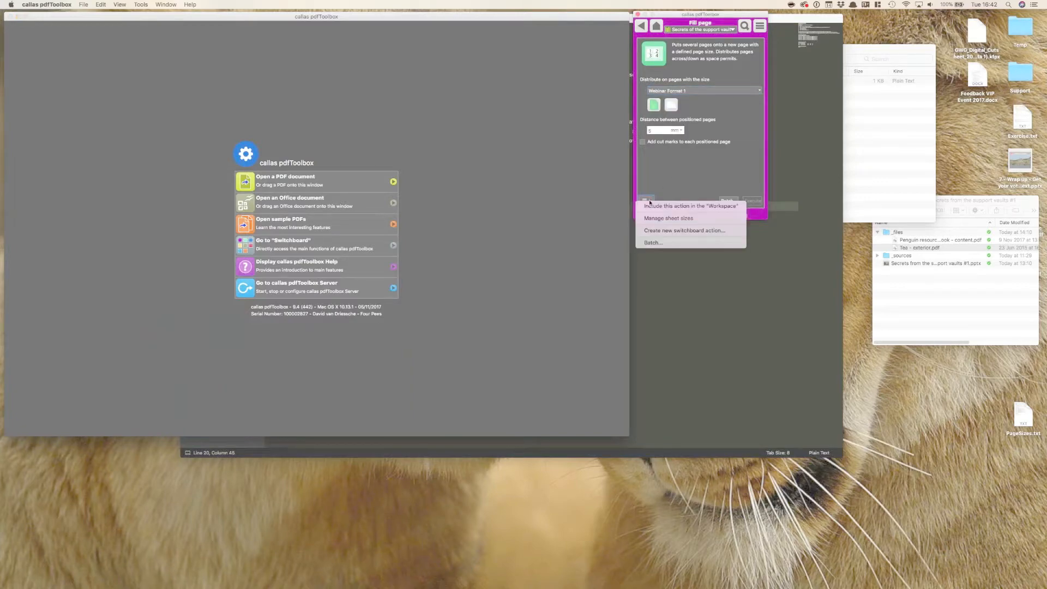
click(664, 231)
text(Fill page using )
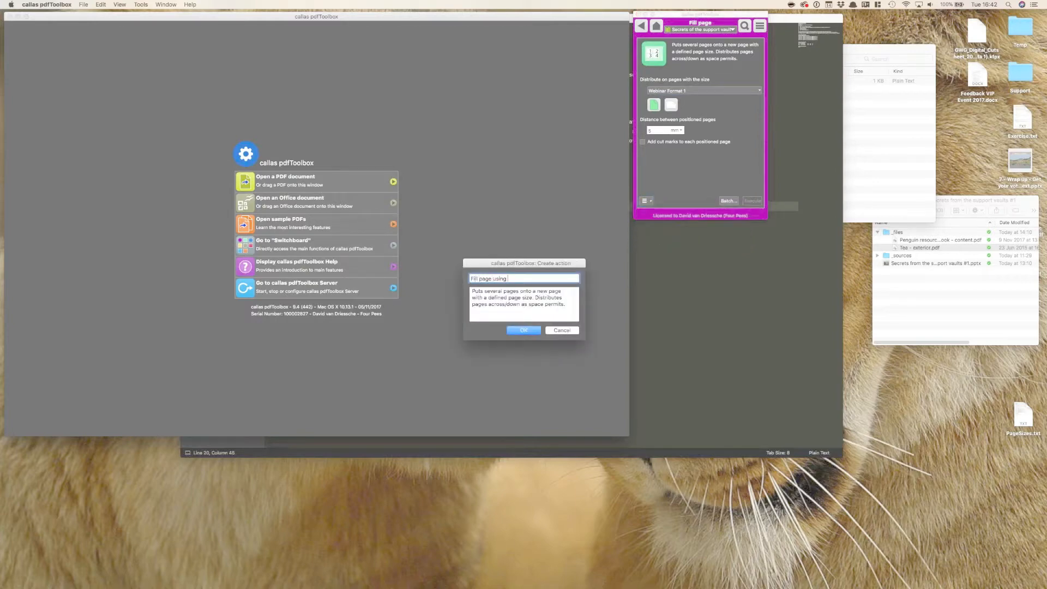
text(Webinar Format 1)
click(523, 330)
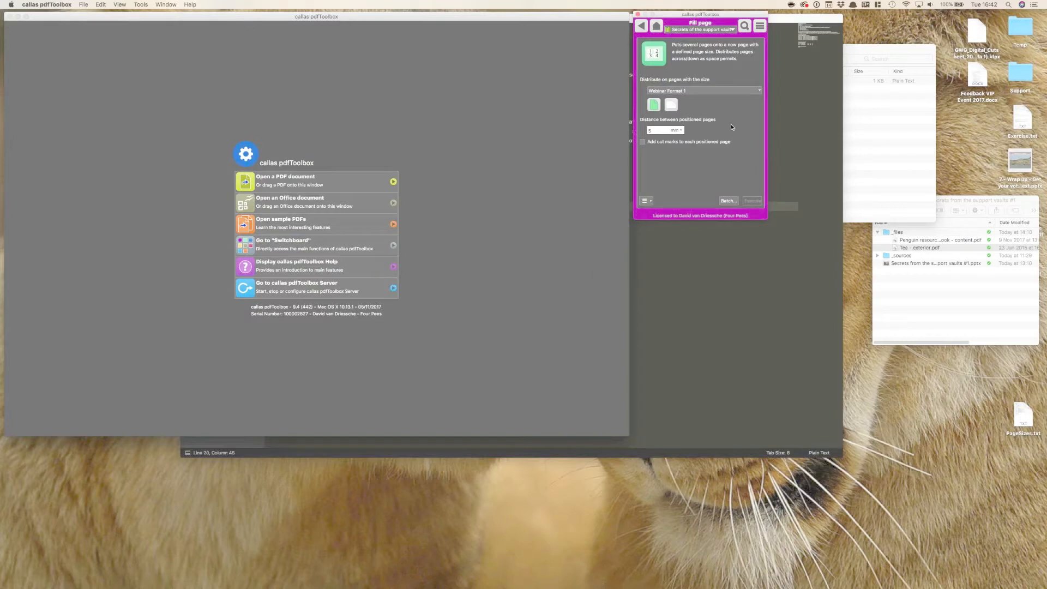
Check which management options the Fill page action offers for the saved Fill page using Webinar Format 1 action.
click(645, 201)
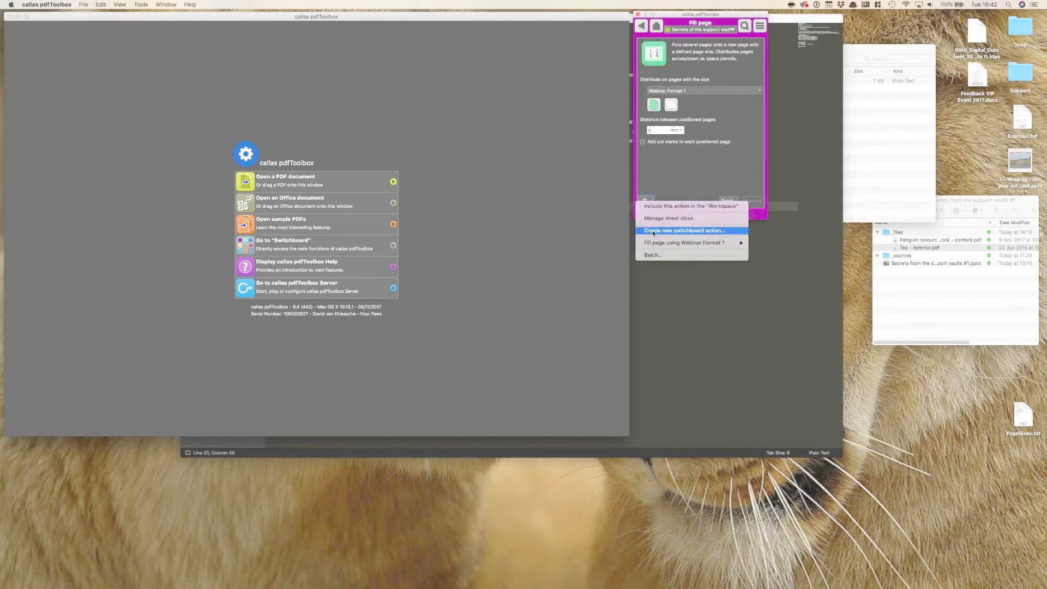
mouse_move(701, 246)
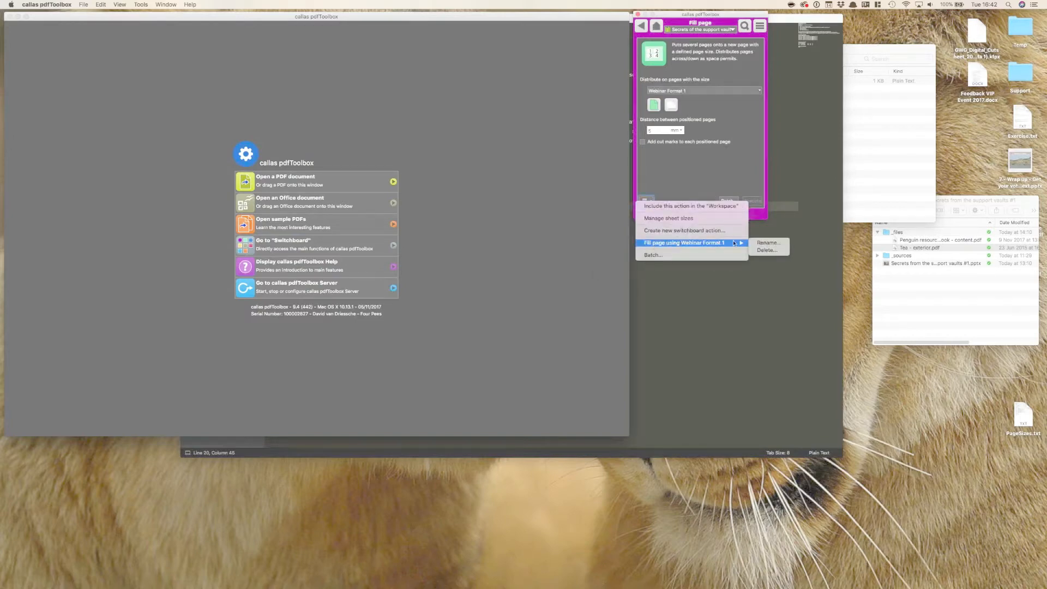
click(735, 172)
Open Profiles, draft a new process plan with an Action step running Fill page using Webinar Format 1, and discard the plan.
click(539, 99)
key(super+shift+x)
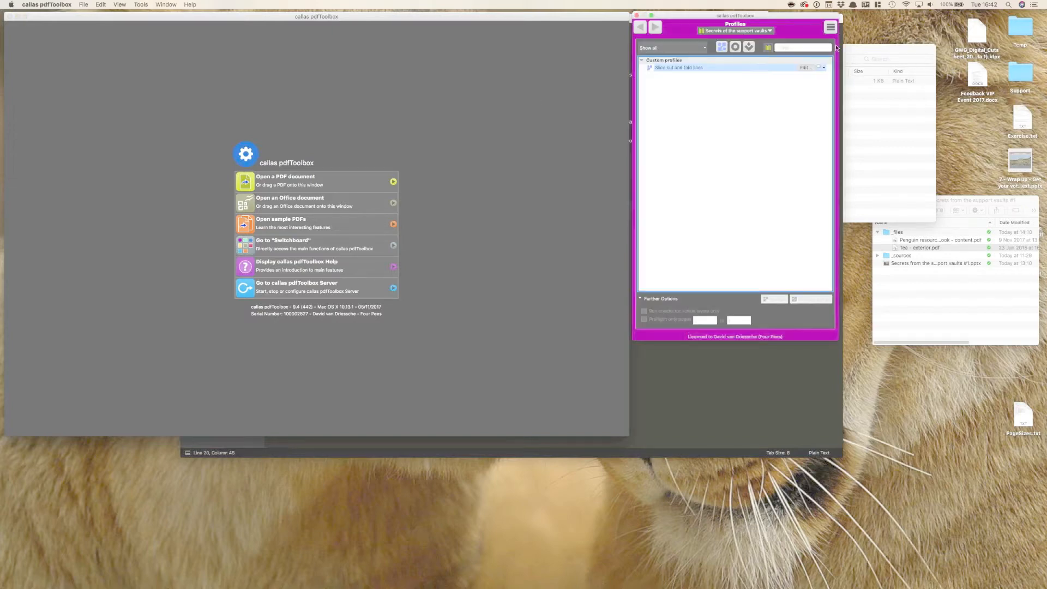
click(830, 27)
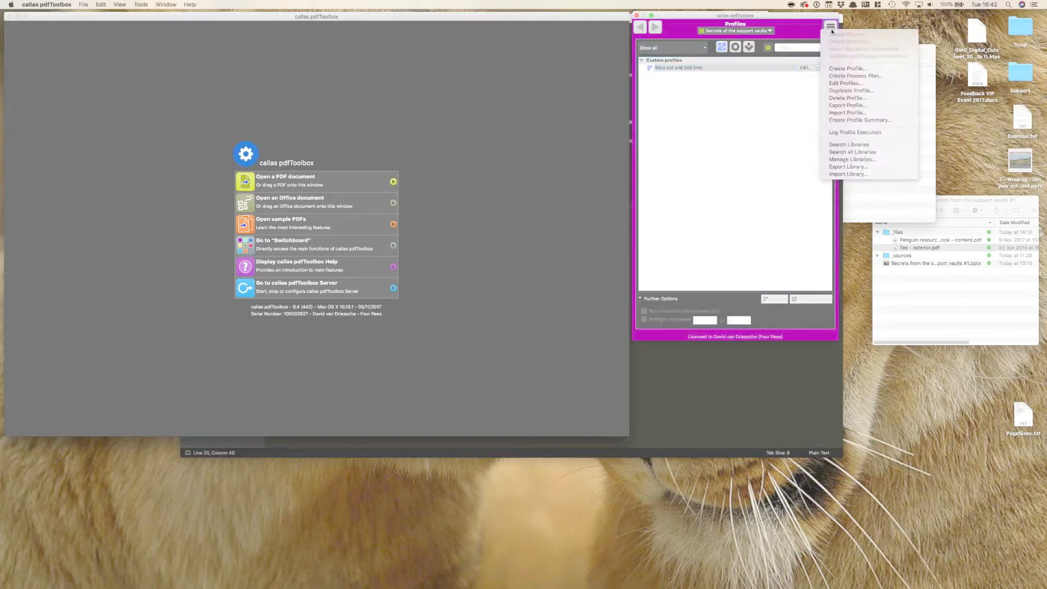
click(847, 76)
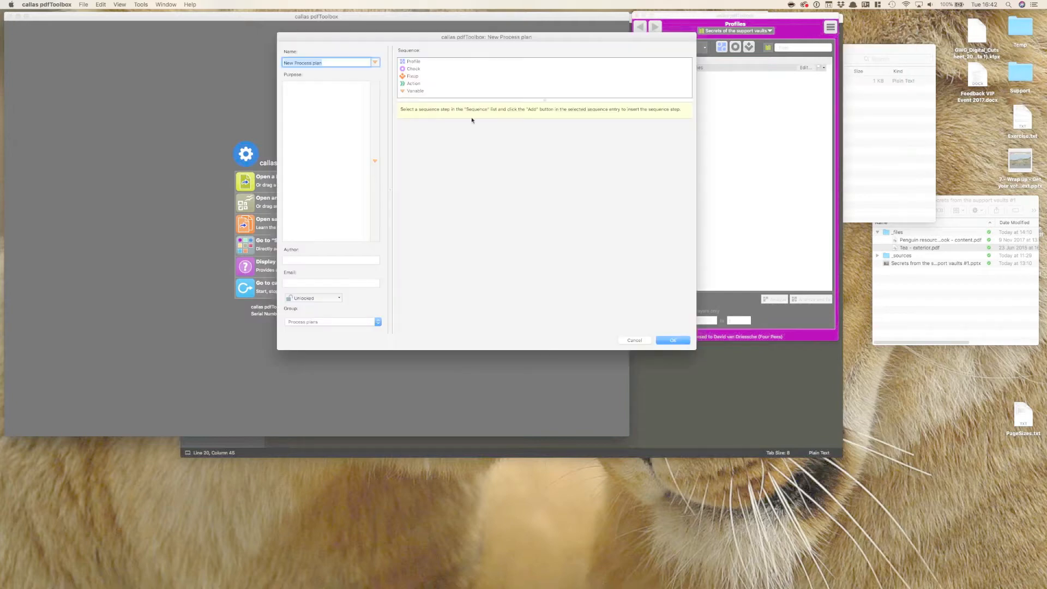
double_click(418, 85)
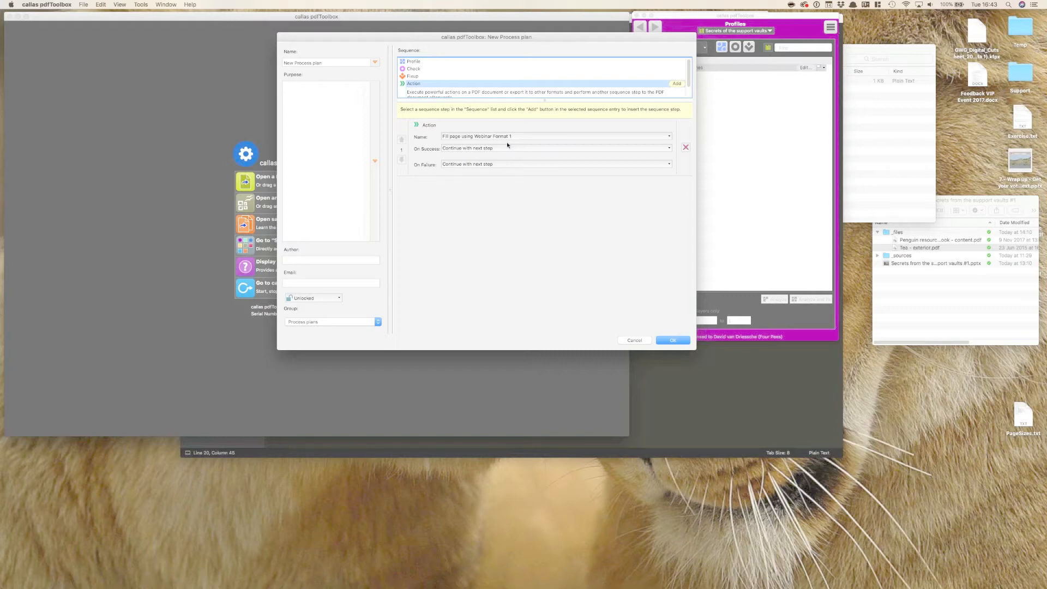
click(634, 340)
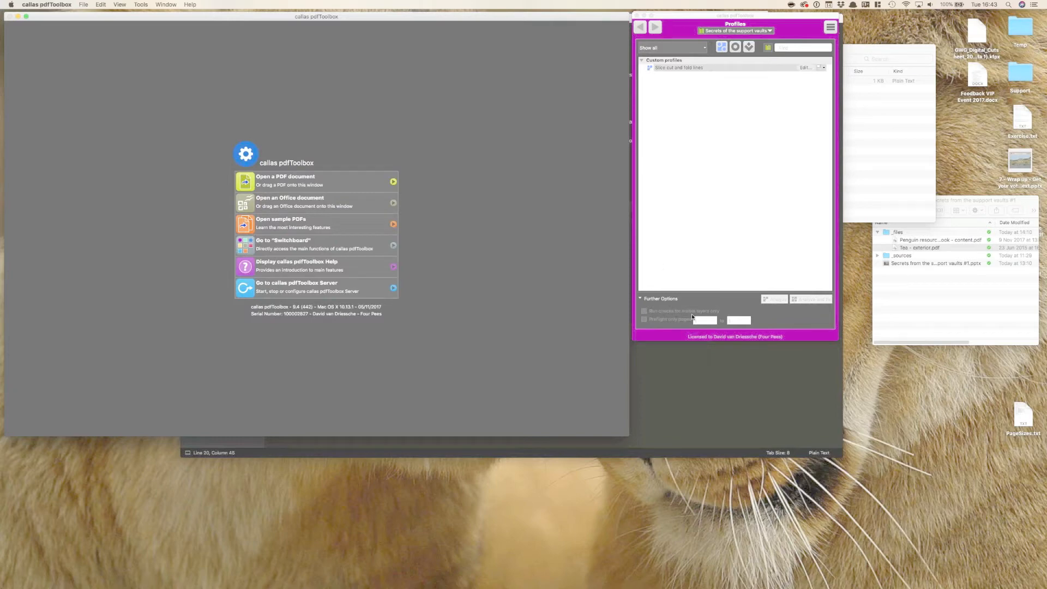
Switch to the Secrets from the support vaults #1 presentation in PowerPoint and show its closing That's it folks! slide.
key(super+Tab)
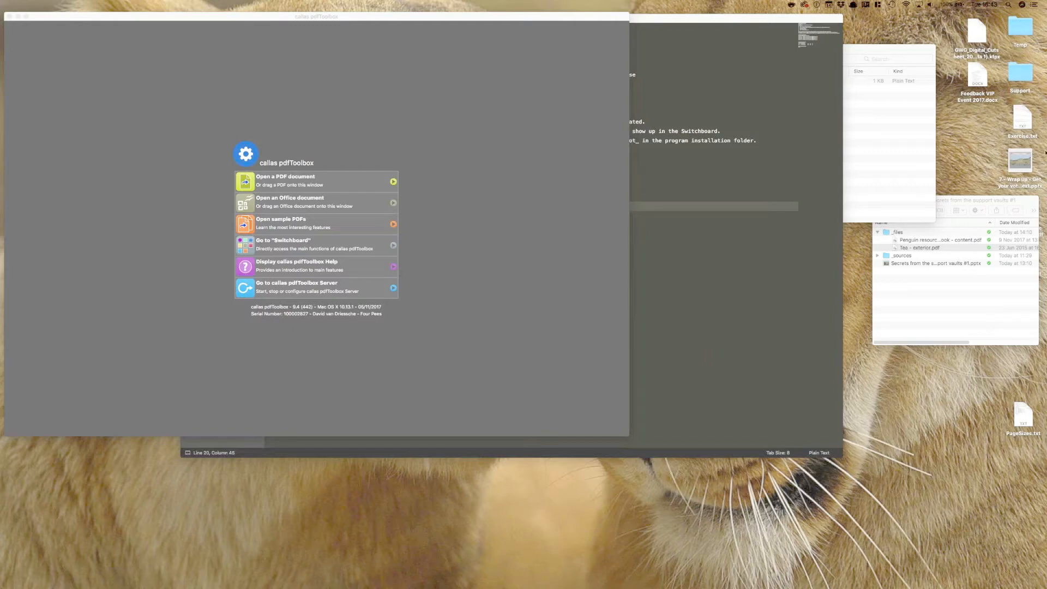
key(super+Tab)
key(super+Tab)
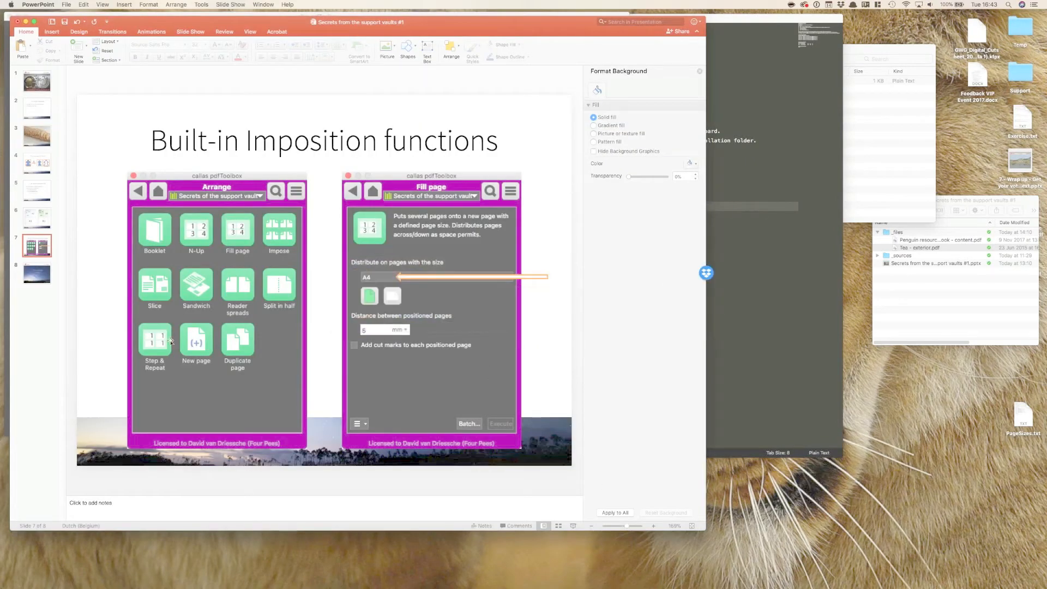
click(34, 279)
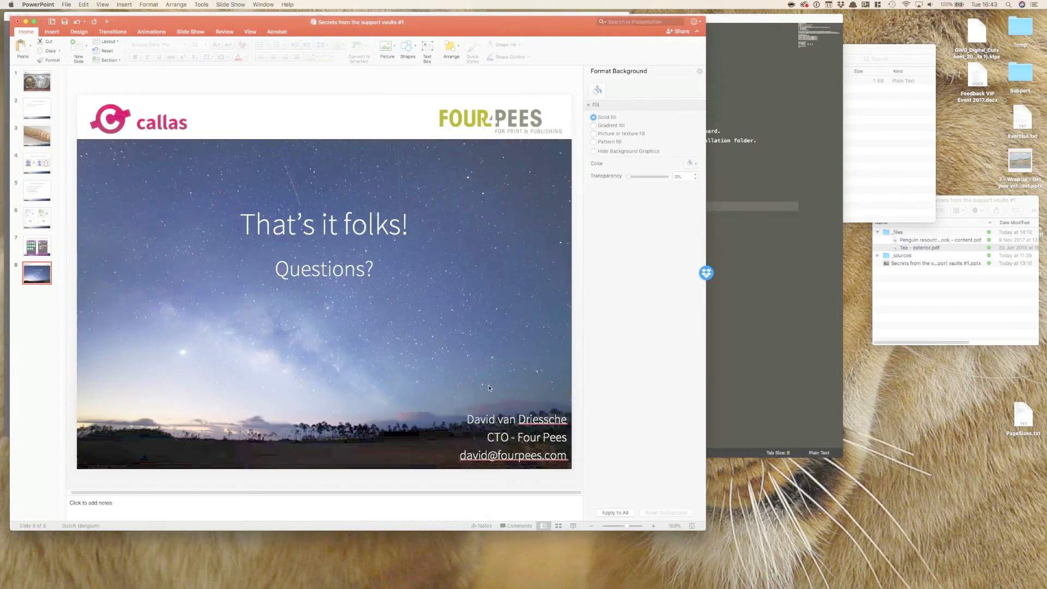